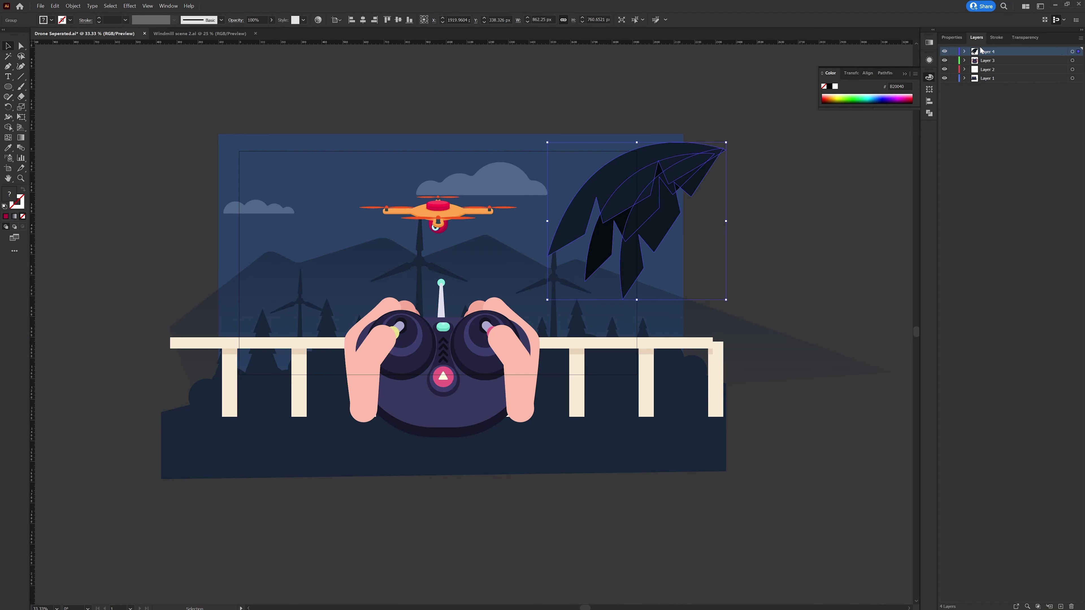
# Select the palm leaf group on the drone artwork in Illustrator.
pyautogui.click(745, 255)
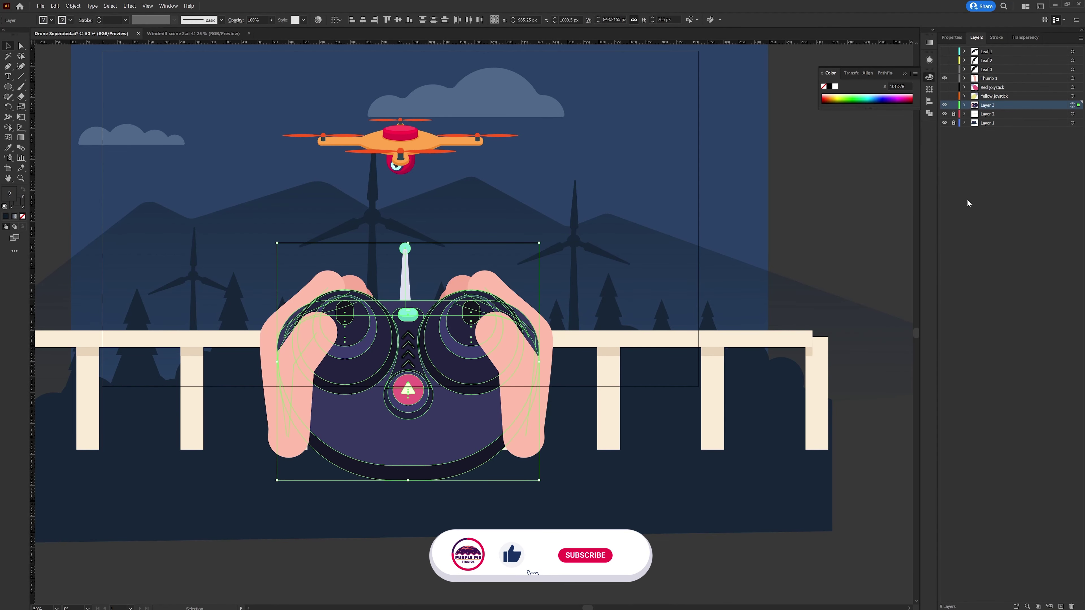
# Hide the left thumb, antenna stick and controller body layers, and select the ball's edge anchor.
pyautogui.click(683, 281)
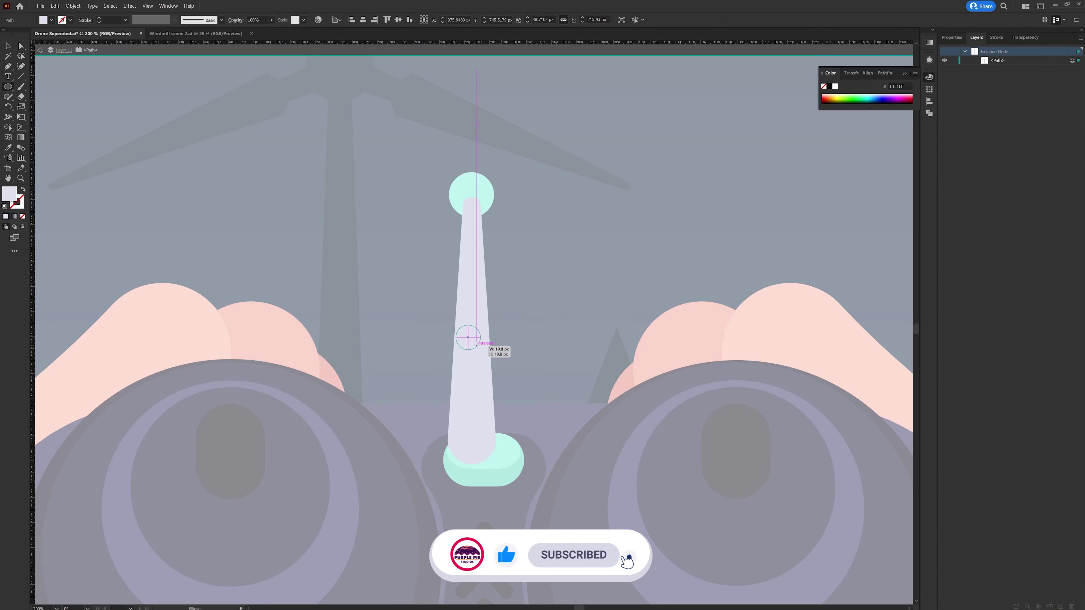
pyautogui.scroll(2, 475, 339)
pyautogui.scroll(1, 511, 332)
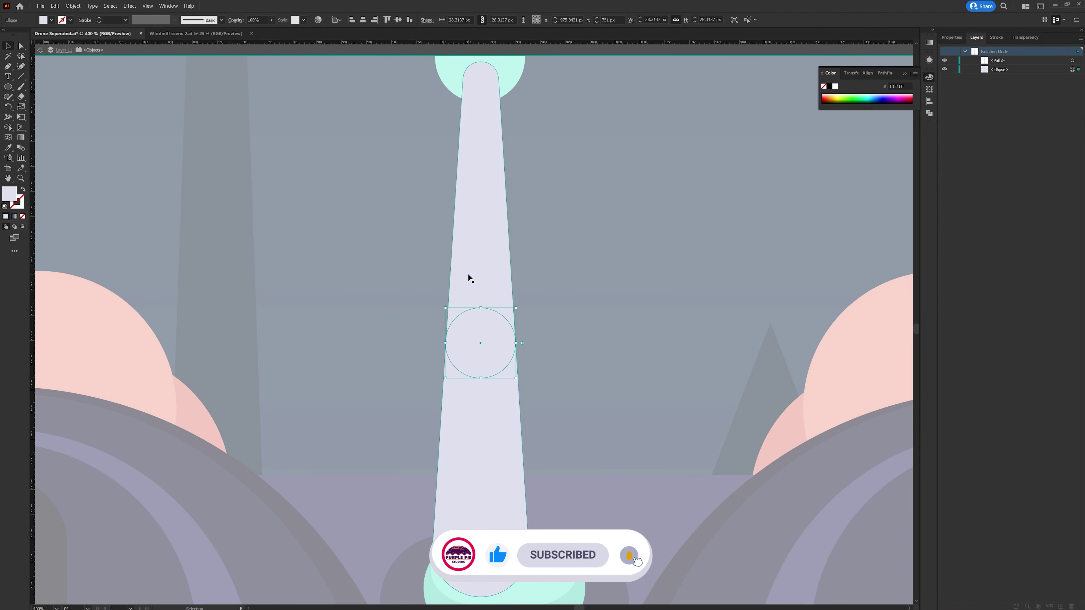
pyautogui.click(945, 60)
pyautogui.scroll(8, 363, 313)
pyautogui.click(204, 323)
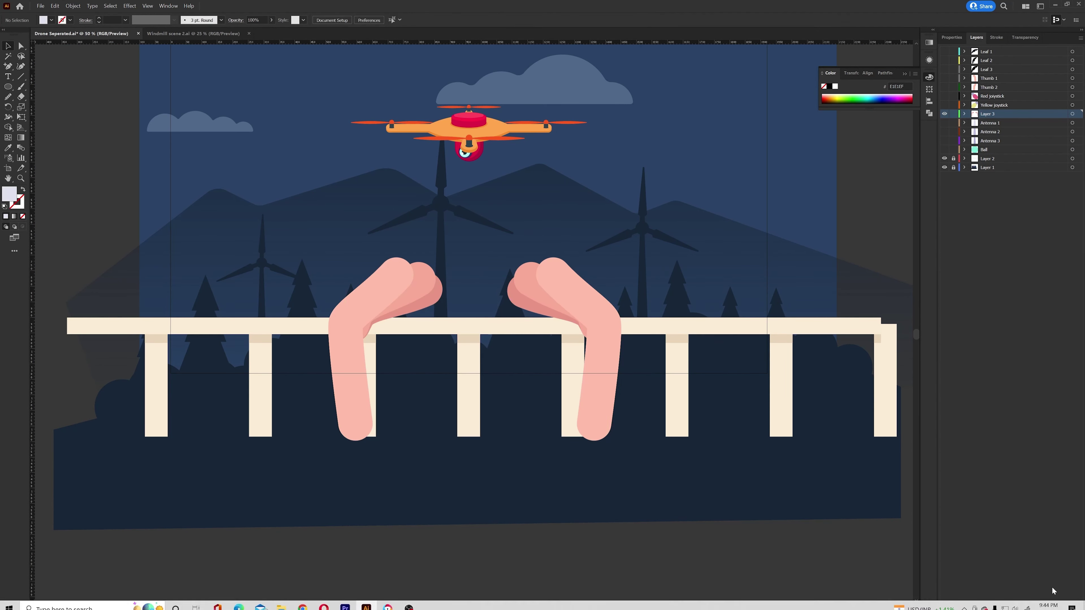
pyautogui.click(978, 115)
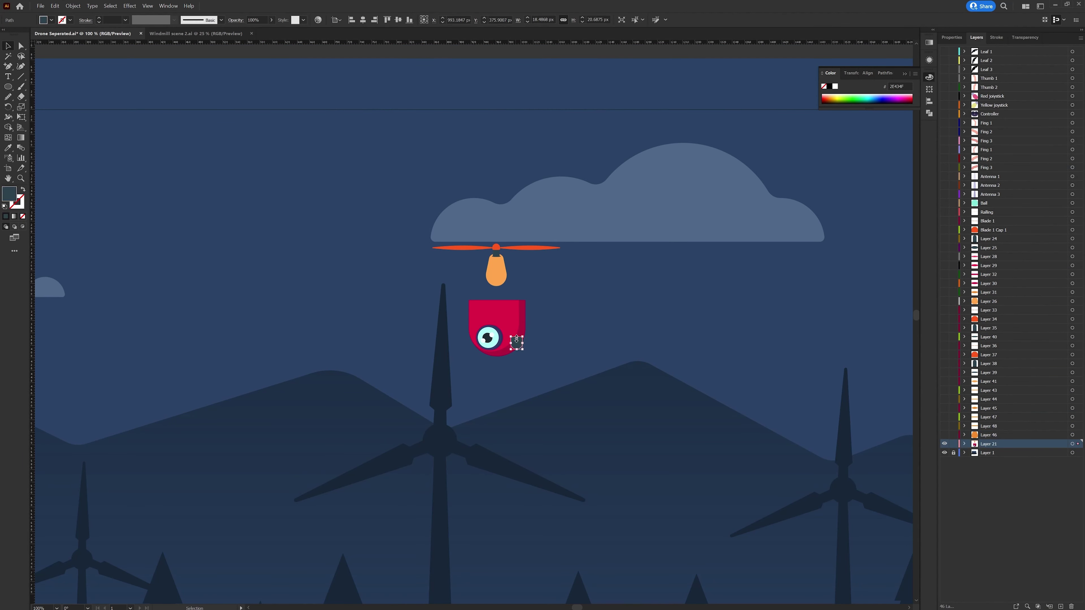
# Ungroup the selected drone group, hide the railing, antenna and ball layers, and zoom to 100%.
pyautogui.click(545, 421)
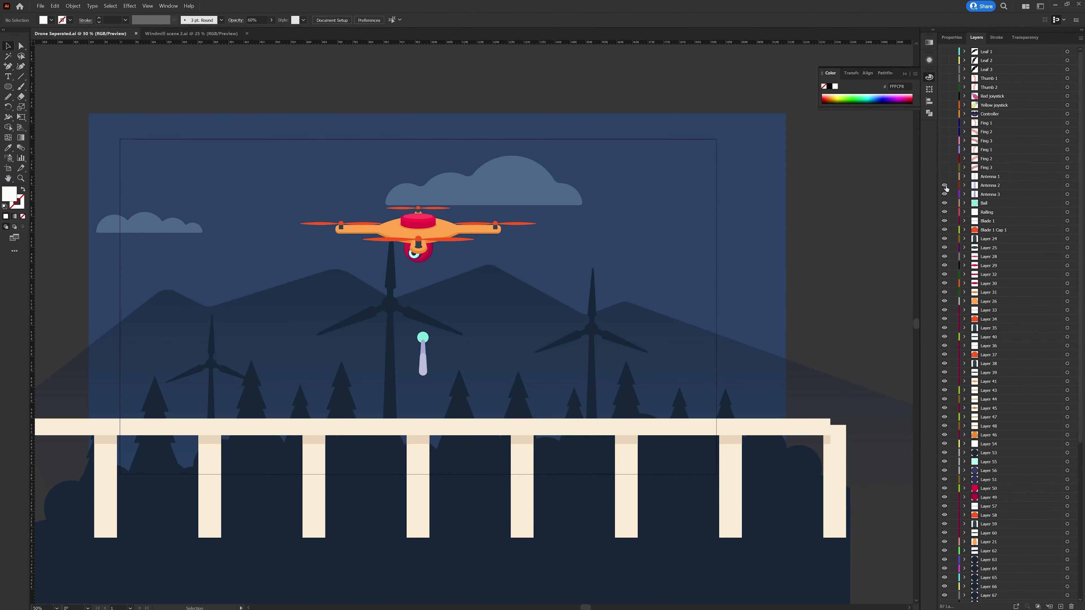
pyautogui.moveTo(945, 188); pyautogui.dragTo(943, 233)
pyautogui.hotkey('ctrl', '1')
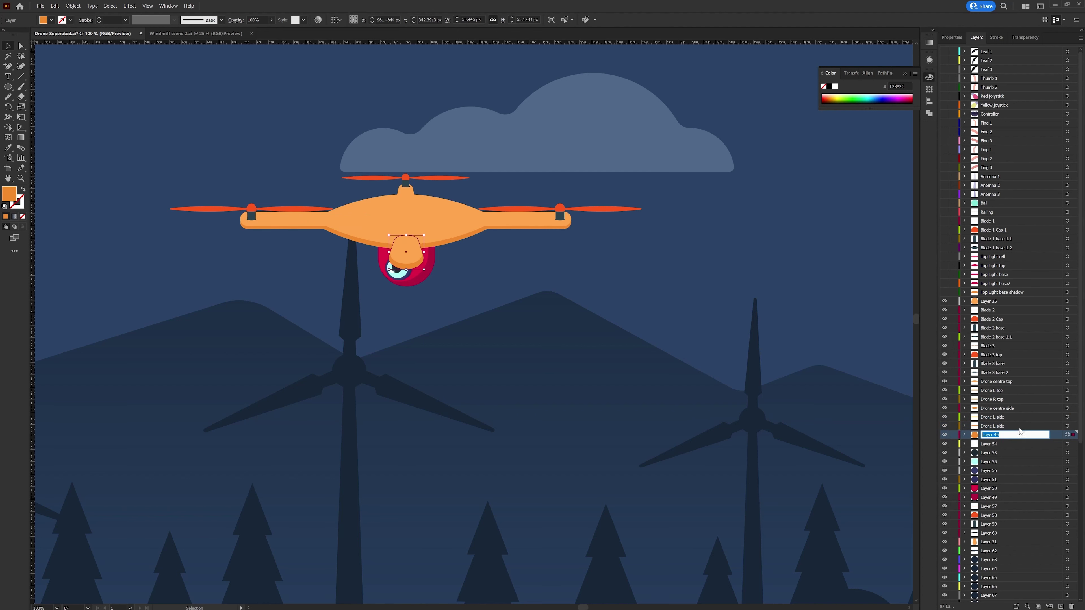
# Rename the layer to 'Drone front top' and begin renaming Layer 56.
pyautogui.press('BackSpace')
pyautogui.press('BackSpace')
pyautogui.press('BackSpace')
pyautogui.write('top')
pyautogui.press('Return')
pyautogui.scroll(-5, 1047, 274)
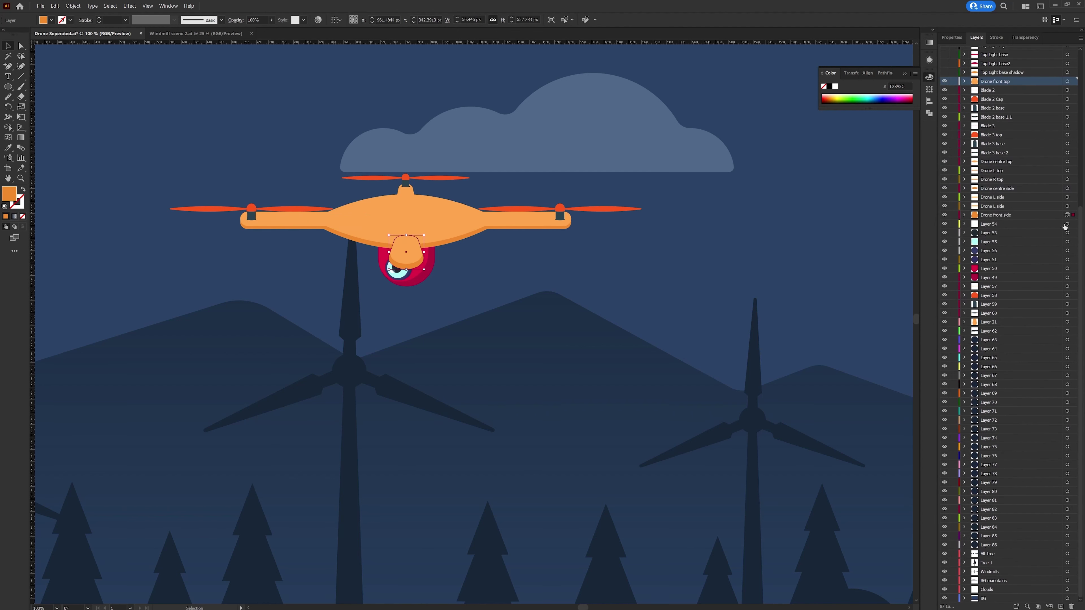
pyautogui.doubleClick(990, 250)
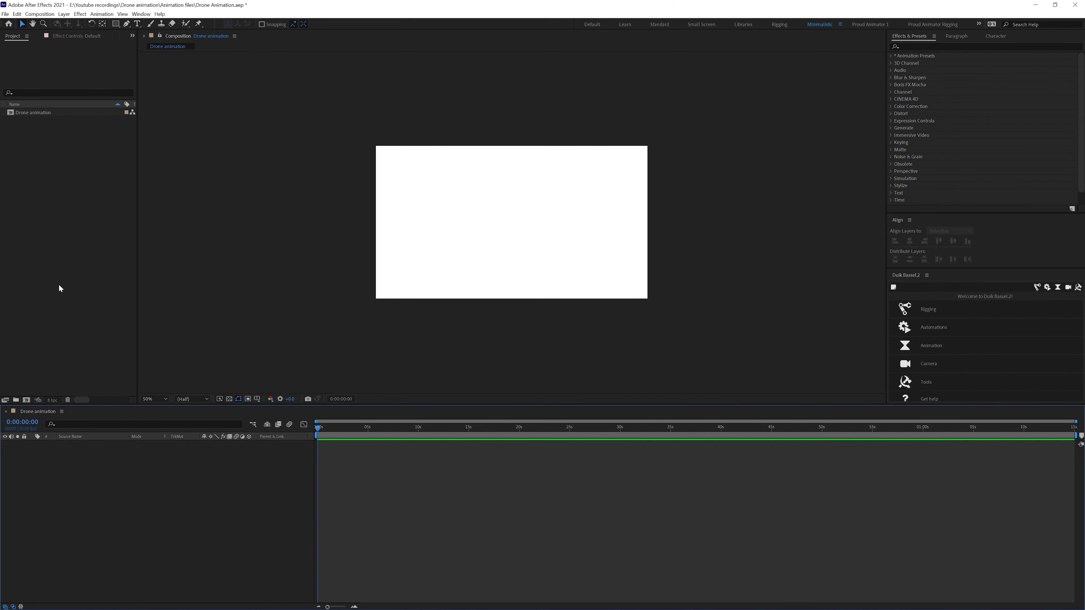
# Import the Drone Seperated Illustrator file as a composition.
pyautogui.doubleClick(60, 289)
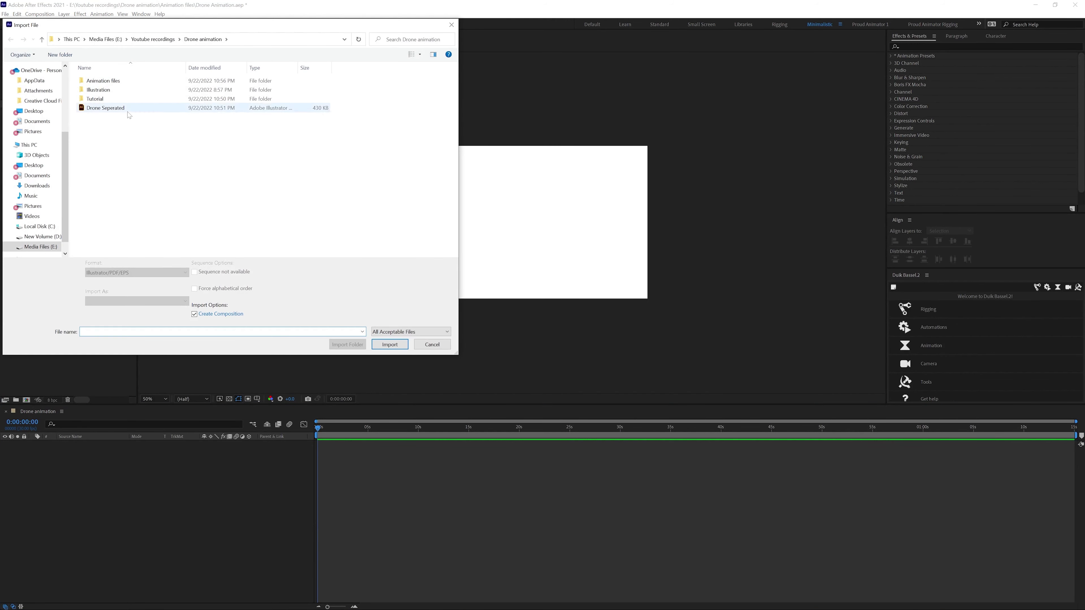
pyautogui.click(379, 347)
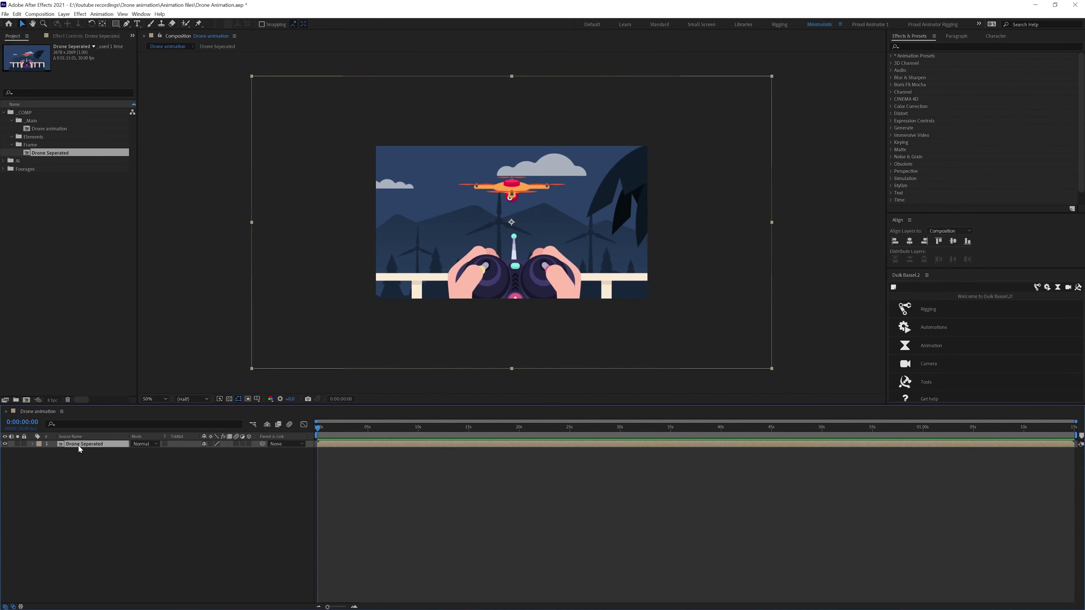
# Open the Drone Seperated comp and pre-compose the three leaf layers into 'Top leaves'.
pyautogui.doubleClick(531, 319)
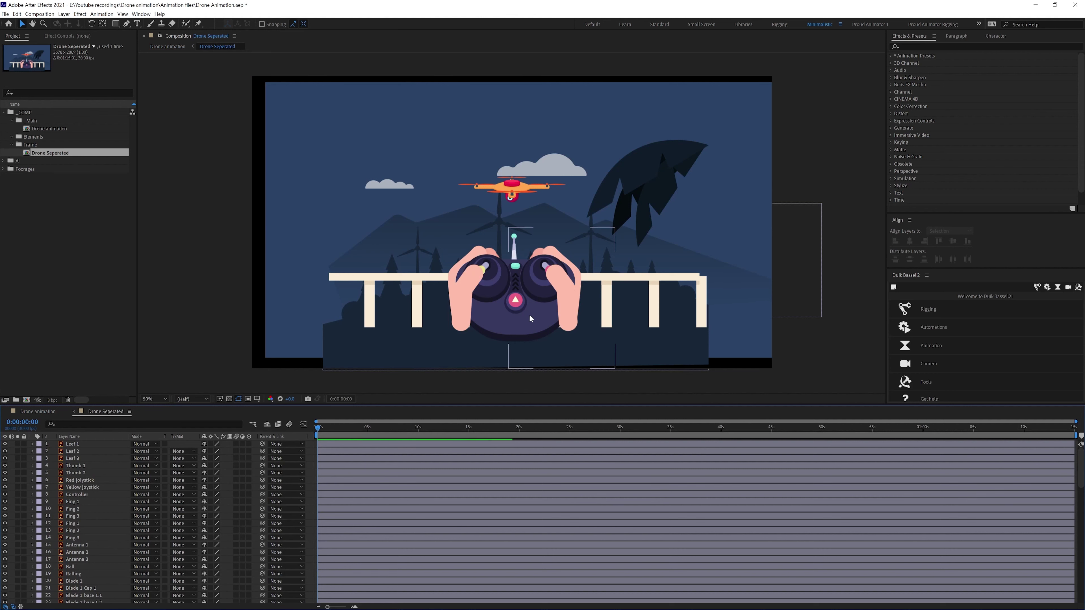
pyautogui.keyDown('shift'); pyautogui.click(79, 458); pyautogui.keyUp('shift')
pyautogui.hotkey('ctrl', 'shift', 'c')
pyautogui.write('T')
pyautogui.press('Return')
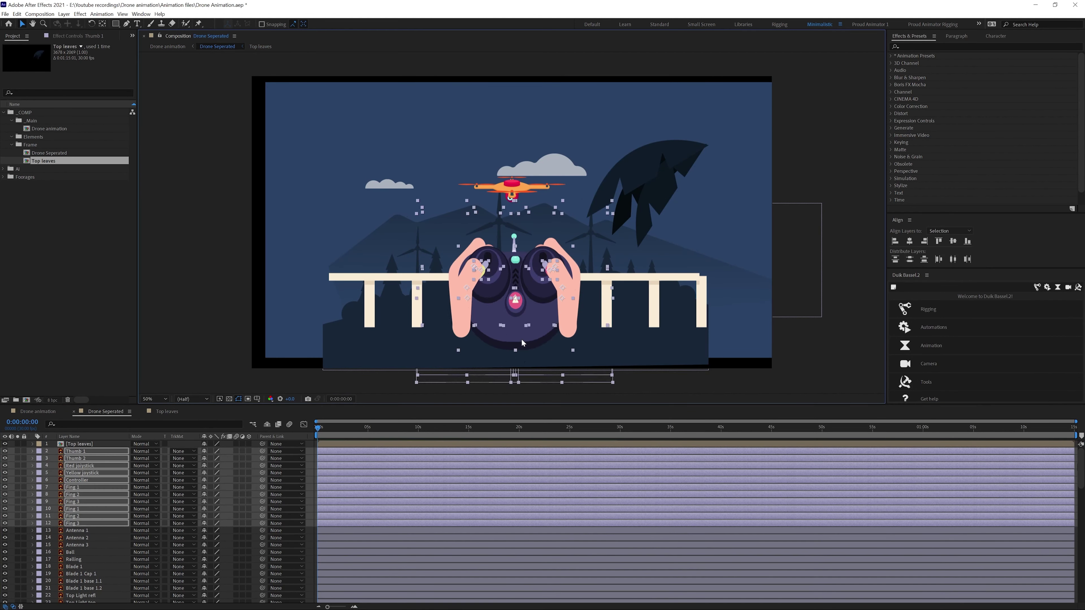
# Pre-compose the hand, joystick, antenna and ball layers into 'Hand with controller'.
pyautogui.moveTo(100, 556); pyautogui.dragTo(95, 458)
pyautogui.hotkey('ctrl', 'shift', 'c')
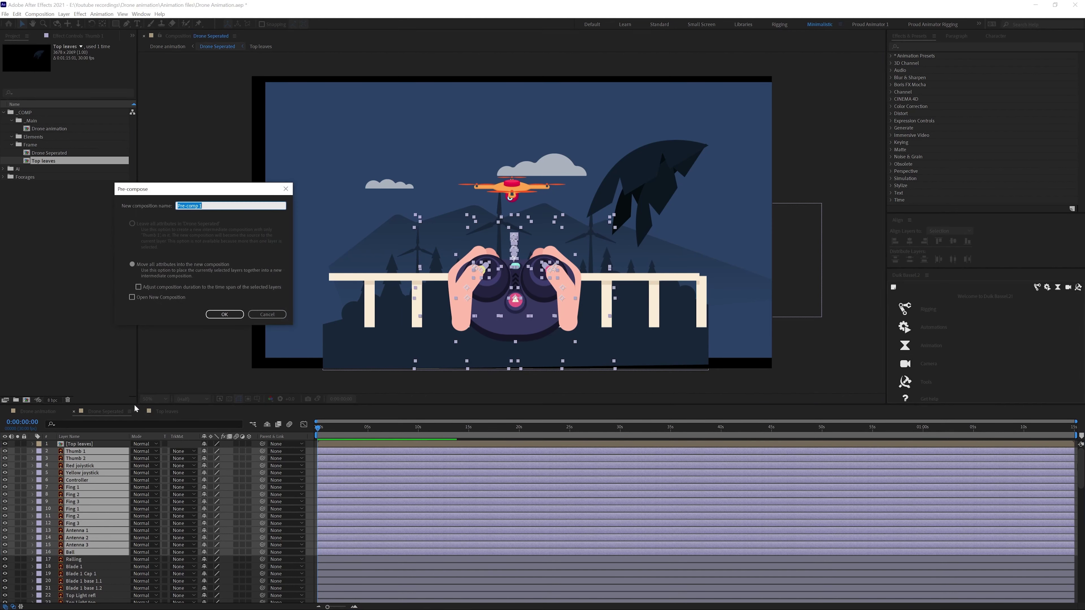
pyautogui.write('Hand with controller')
pyautogui.press('Return')
pyautogui.scroll(-5, 80, 458)
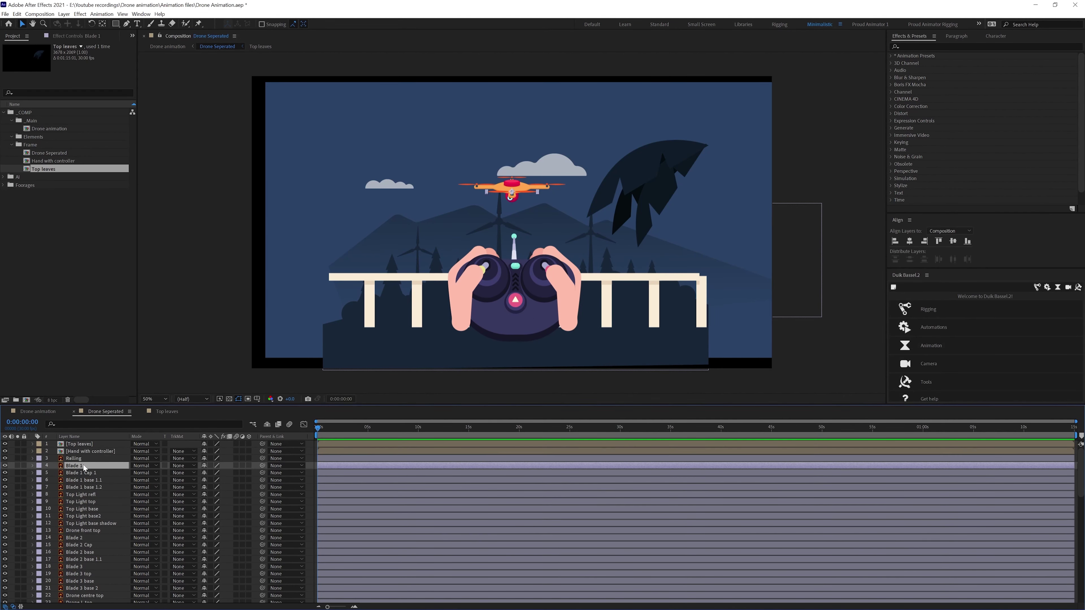
# Pre-compose the drone layers into a 'Drone' precomp and briefly solo it to check.
pyautogui.moveTo(84, 465); pyautogui.dragTo(80, 444)
pyautogui.press('.')
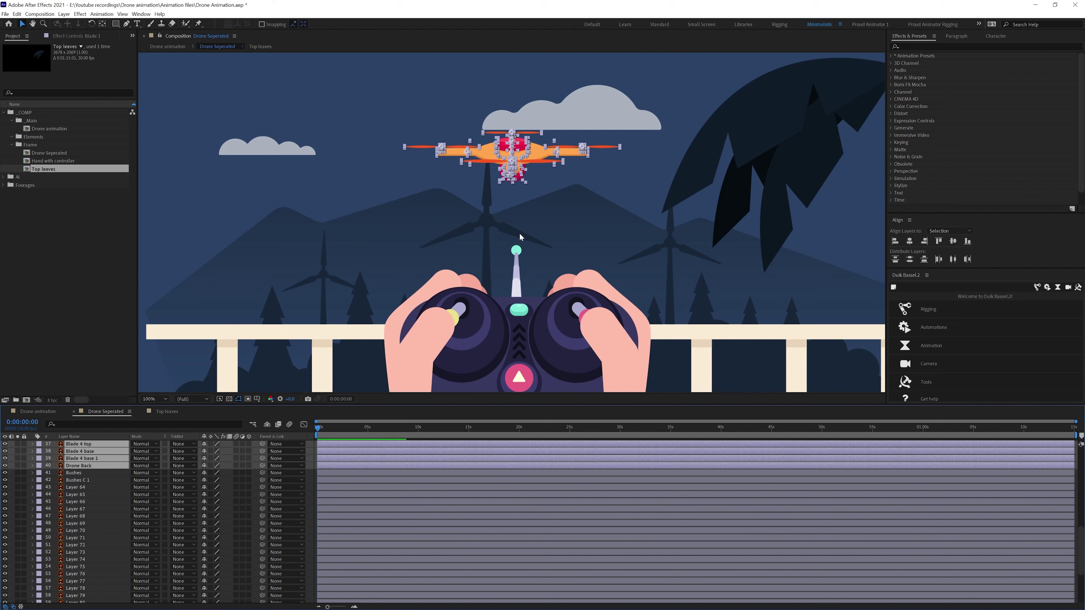
pyautogui.scroll(5, 203, 542)
pyautogui.hotkey('ctrl', 'shift', 'c')
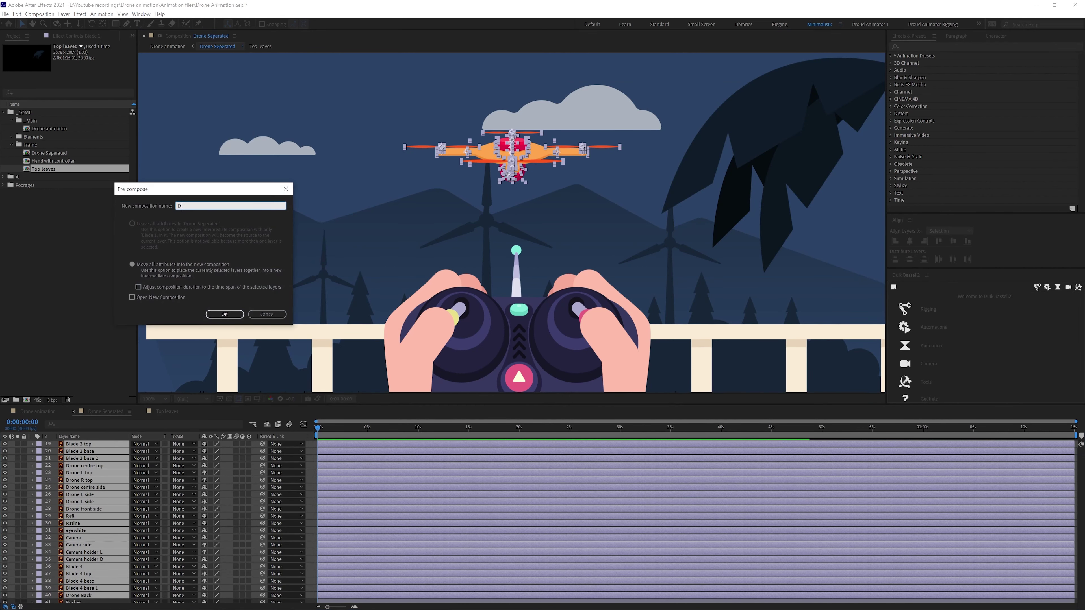
pyautogui.write('Drone')
pyautogui.press('Return')
pyautogui.click(210, 465)
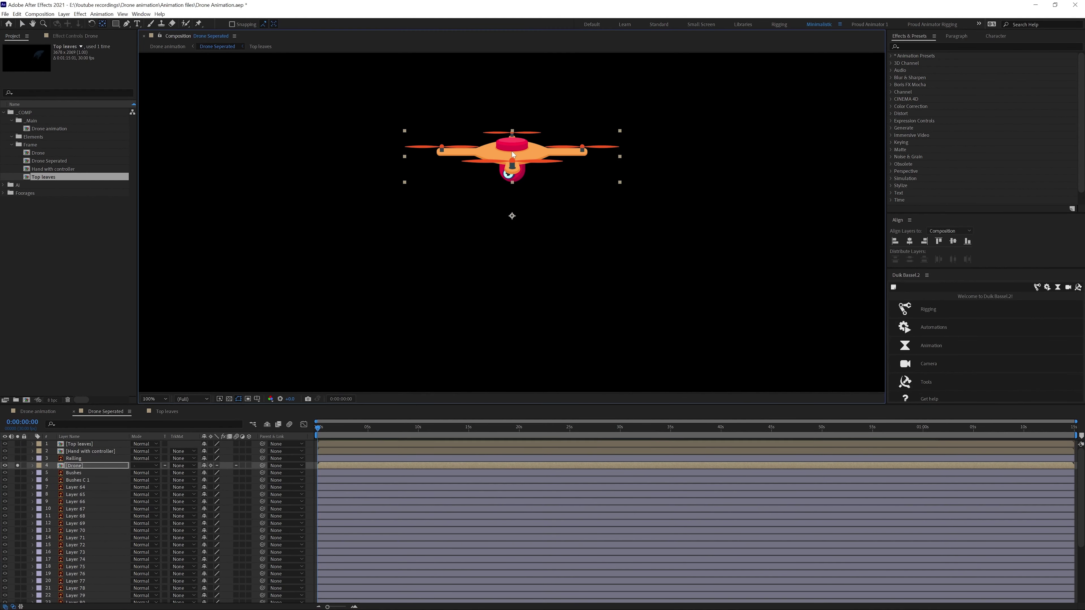
pyautogui.click(17, 465)
pyautogui.press(',')
pyautogui.press(',')
pyautogui.press(',')
pyautogui.press(',')
# Pre-compose all the bush layers into a 'Bushes' precomp.
pyautogui.click(74, 473)
pyautogui.scroll(-5, 128, 535)
pyautogui.keyDown('shift'); pyautogui.click(75, 555); pyautogui.keyUp('shift')
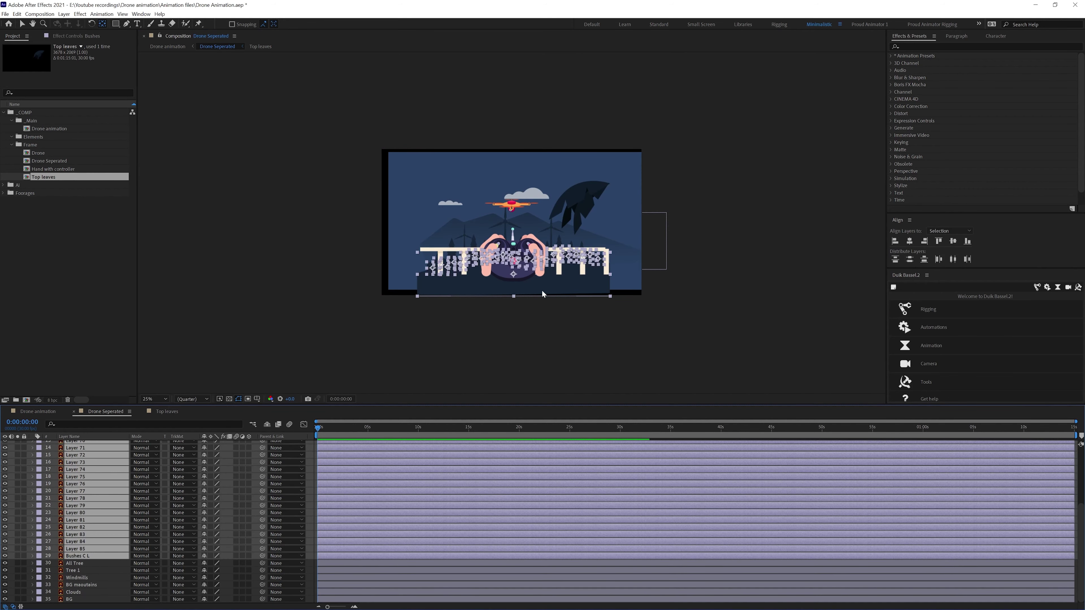
pyautogui.rightClick(64, 513)
pyautogui.click(109, 467)
pyautogui.write('Bushes')
pyautogui.press('Return')
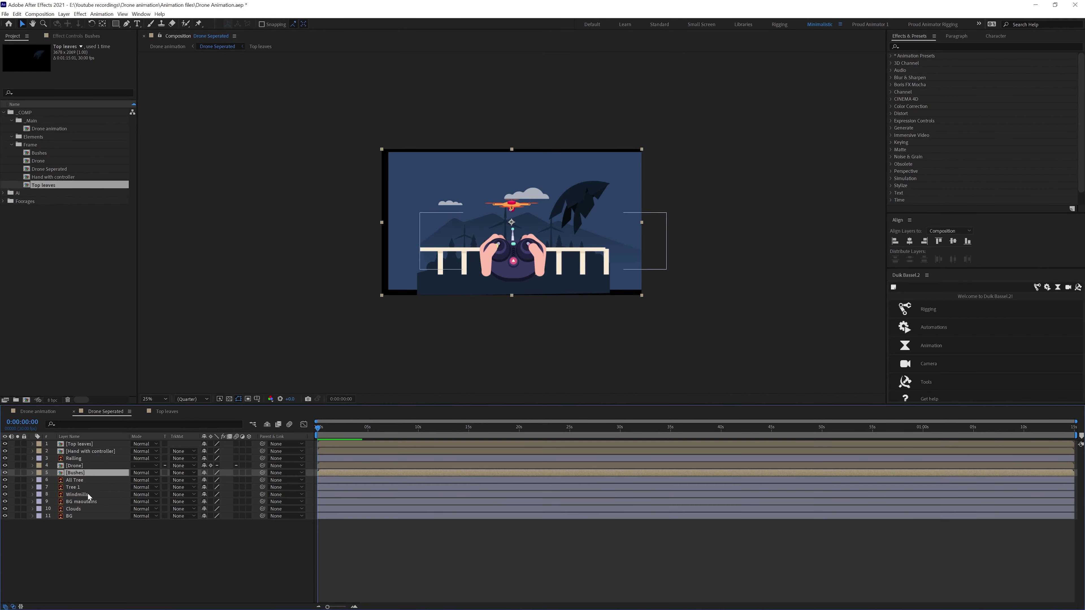
pyautogui.click(74, 480)
# Pre-compose the tree layers into a 'Trees' precomp.
pyautogui.rightClick(84, 495)
pyautogui.click(109, 445)
pyautogui.press('Return')
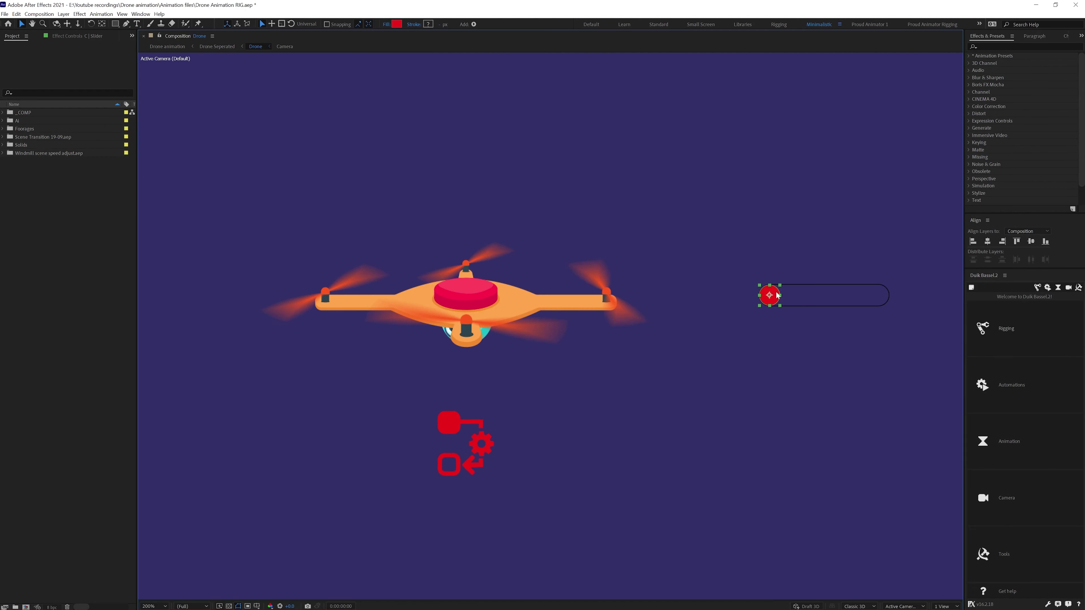
# Pre-compose the Blade 1 propeller layer into its own Blade 1 comp.
pyautogui.moveTo(778, 295); pyautogui.dragTo(865, 295)
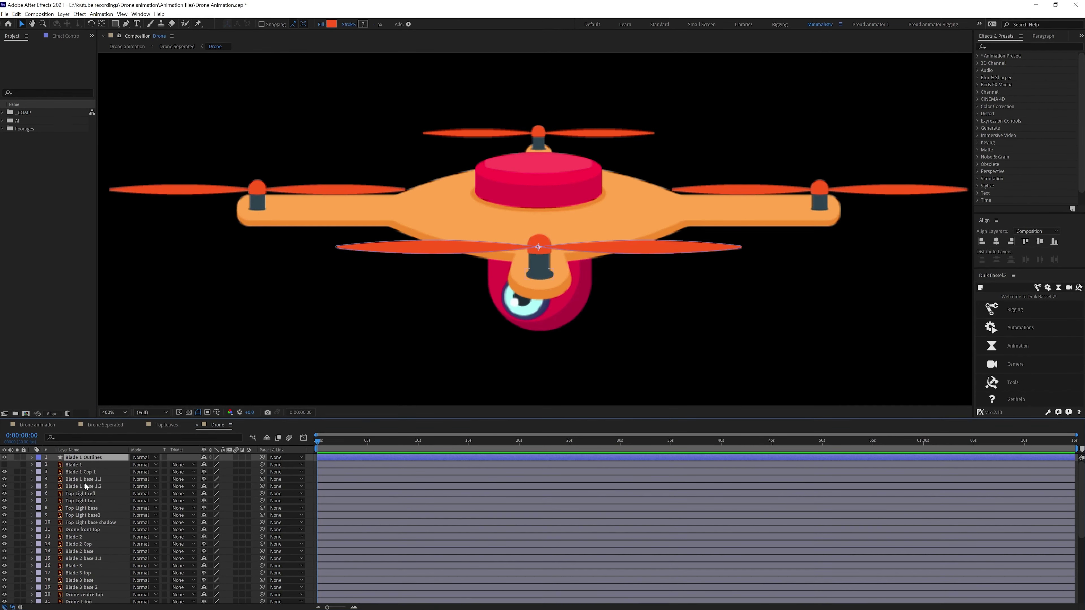
pyautogui.click(540, 256)
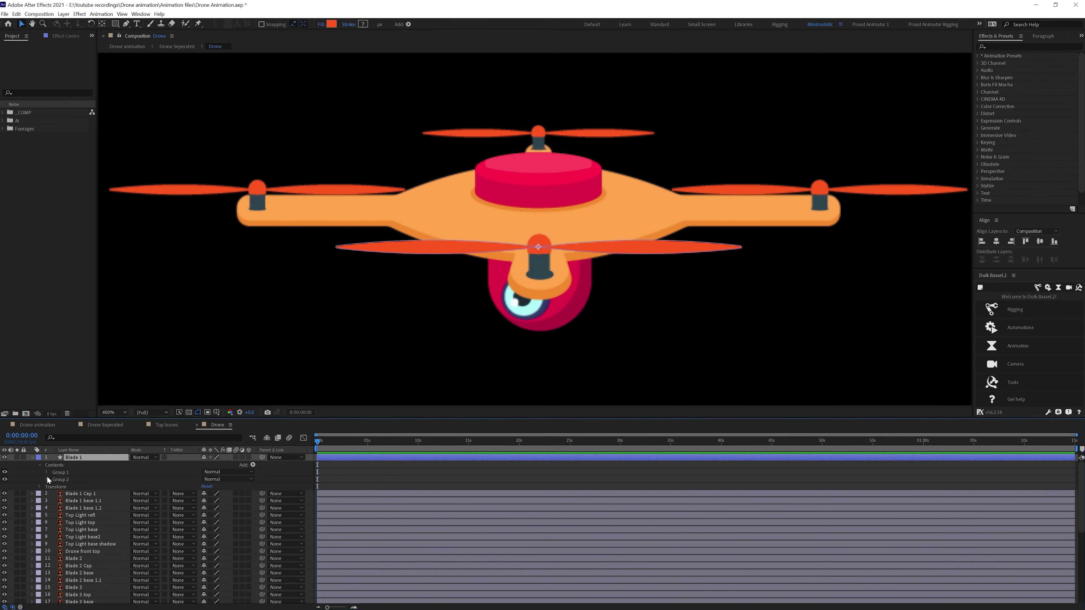
pyautogui.hotkey('ctrl', 'shift', 'c')
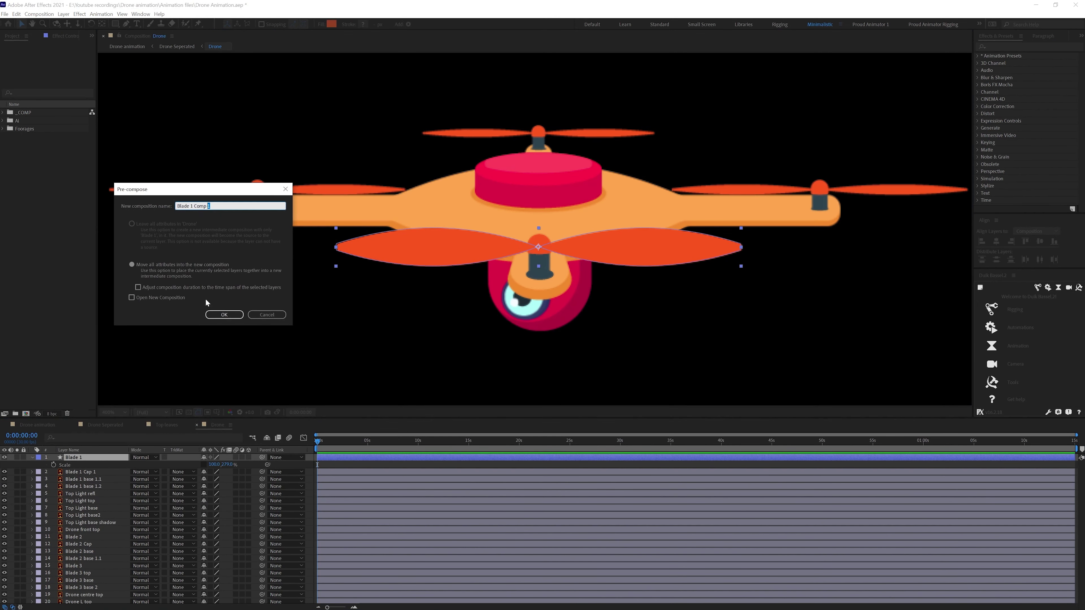
pyautogui.click(223, 312)
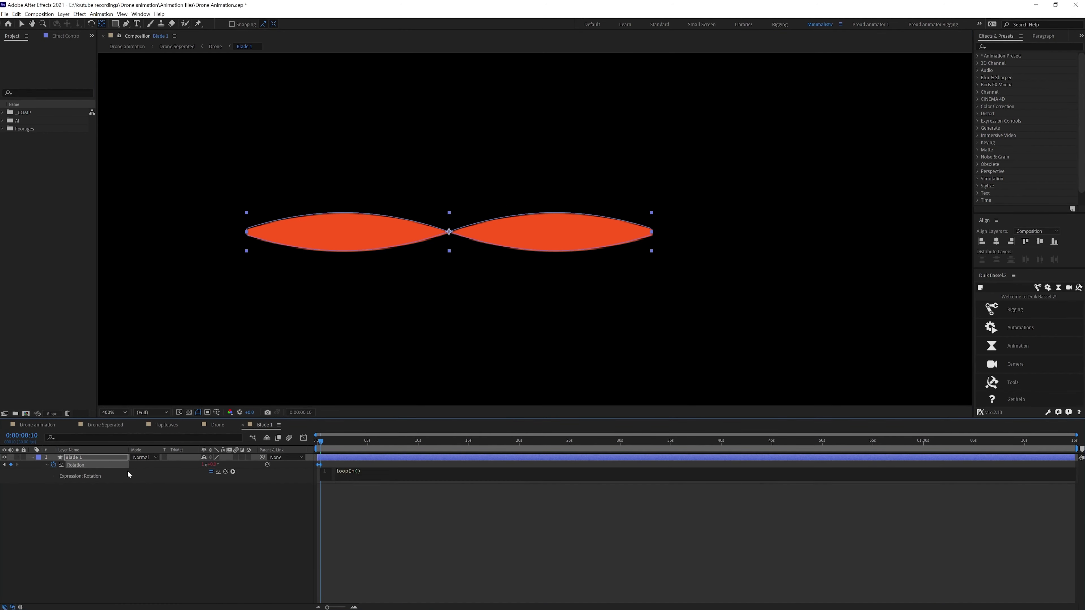
# Preview the spinning blade and set the Blade 1 X Rotation to -70°.
pyautogui.press('space')
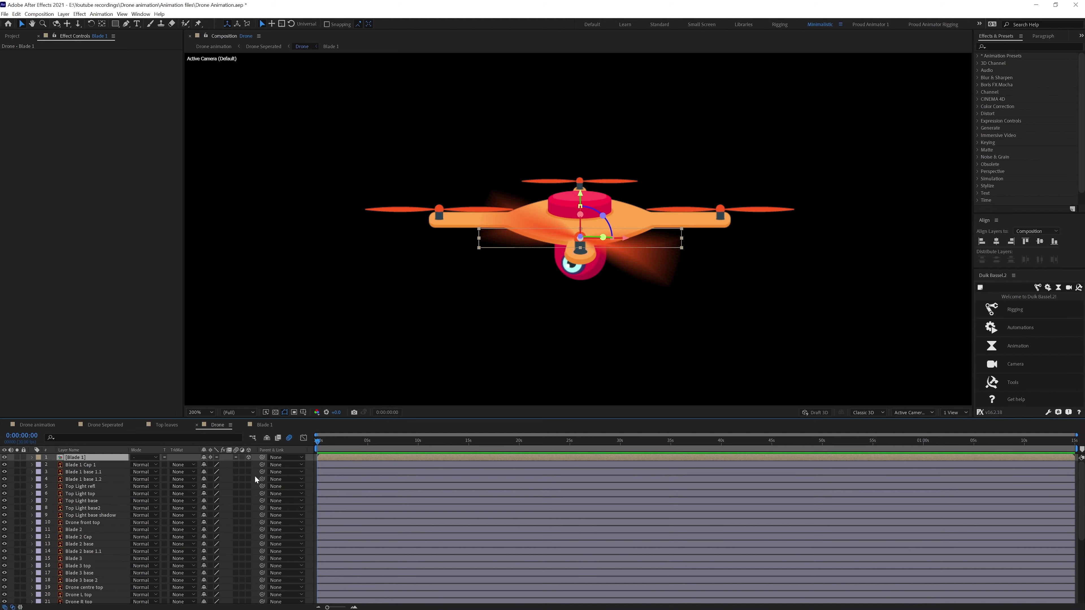
pyautogui.press('.')
pyautogui.press('r')
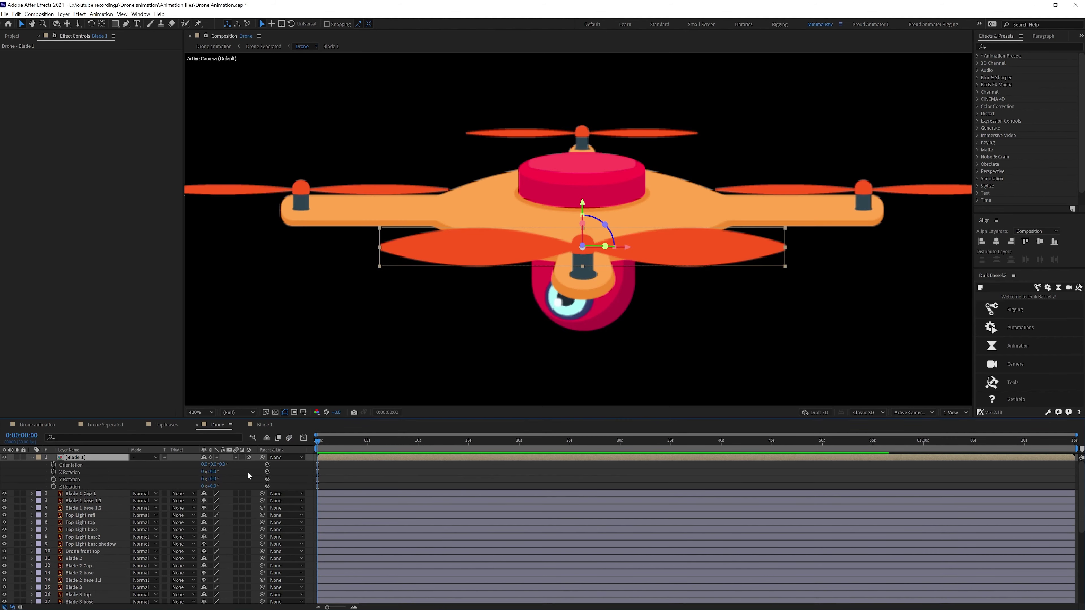
pyautogui.click(213, 472)
pyautogui.write('-70')
pyautogui.press('Return')
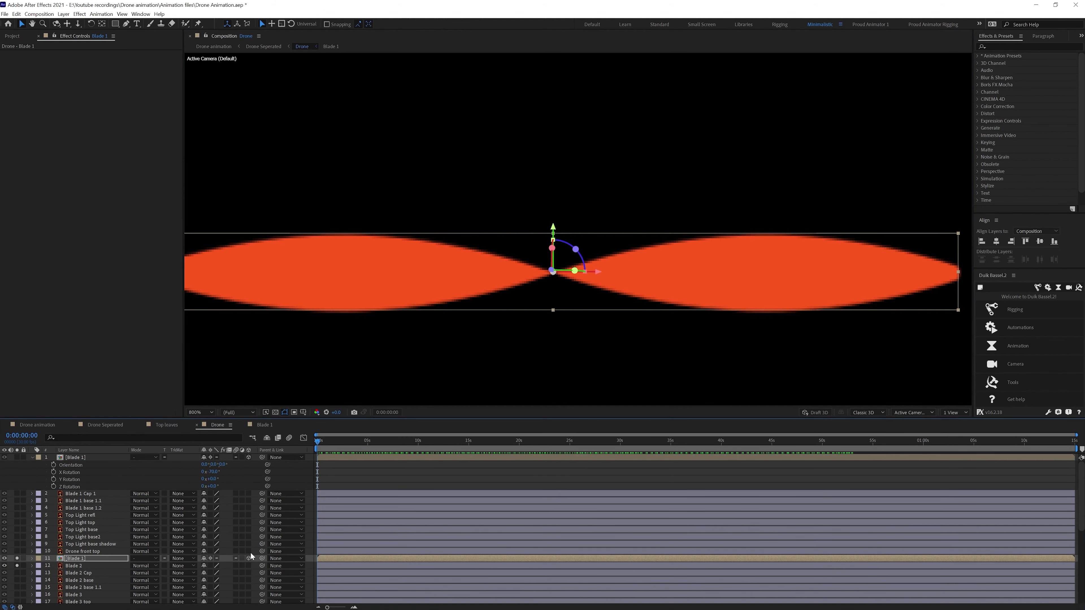
pyautogui.press('r')
pyautogui.press('s')
# Duplicate the [Blade 1] layer and move the copy lower in the layer stack.
pyautogui.scroll(-3, 89, 556)
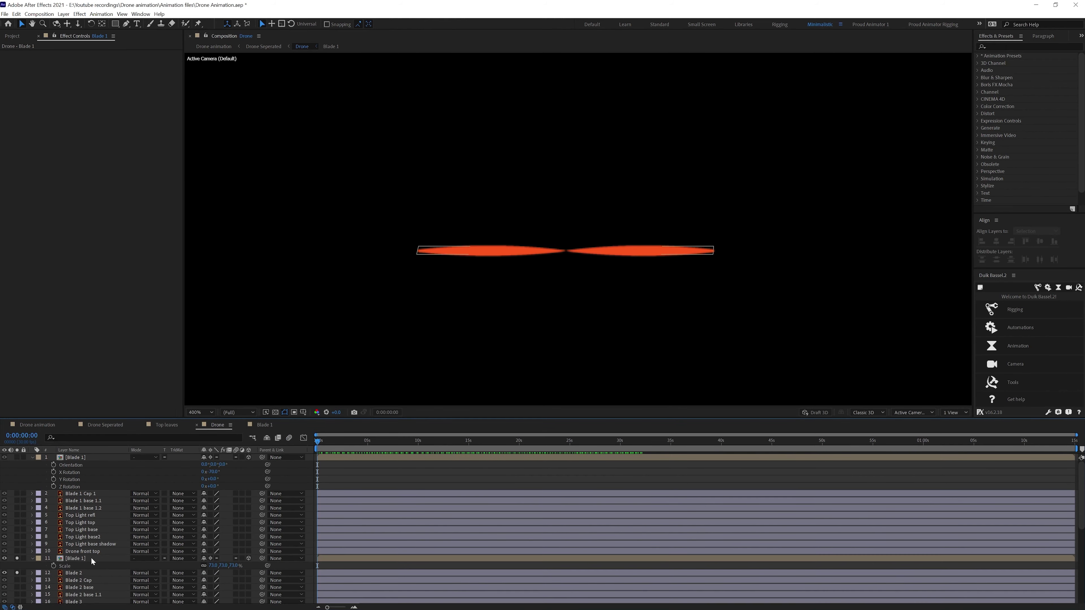
pyautogui.click(86, 551)
pyautogui.click(94, 537)
pyautogui.hotkey('ctrl', 'd')
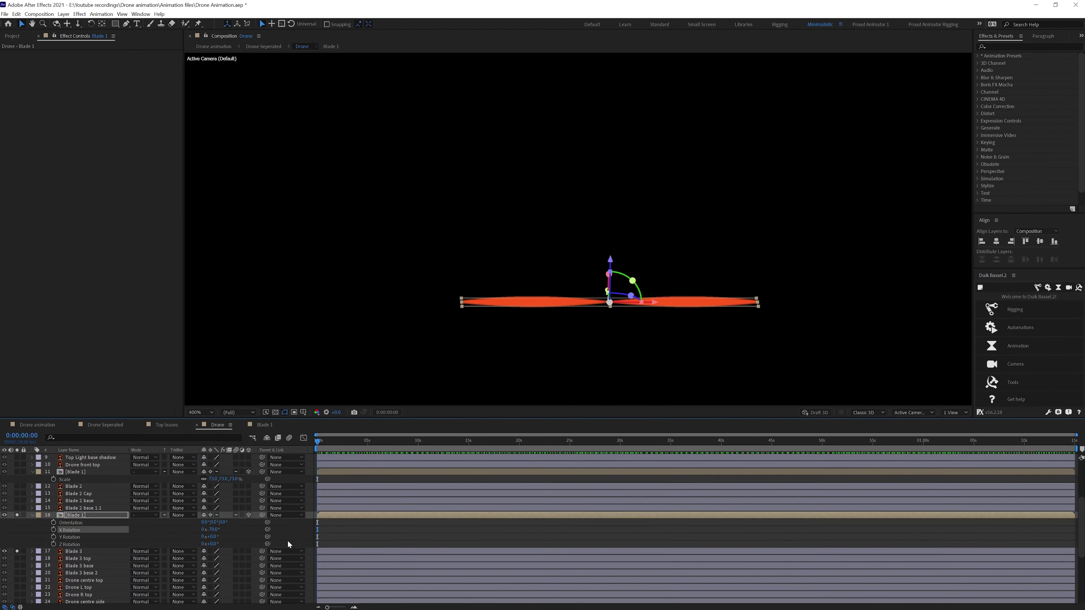
pyautogui.moveTo(85, 472); pyautogui.dragTo(110, 599)
pyautogui.moveTo(210, 557); pyautogui.dragTo(231, 556)
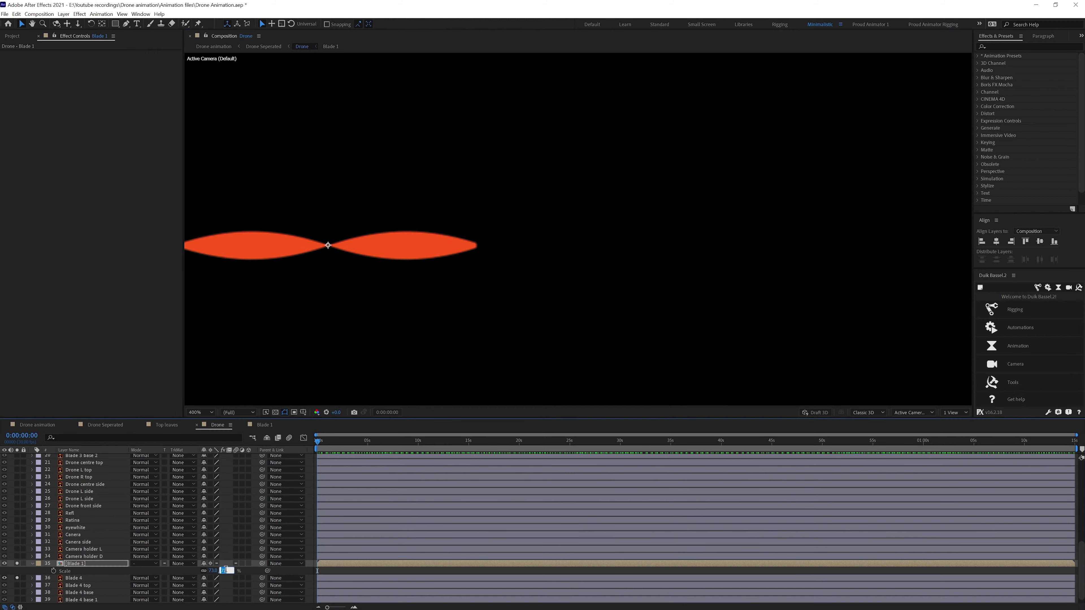
pyautogui.hotkey('ctrl', 'z')
pyautogui.hotkey('ctrl', 'z')
pyautogui.hotkey('ctrl', 'z')
pyautogui.hotkey('ctrl', 'z')
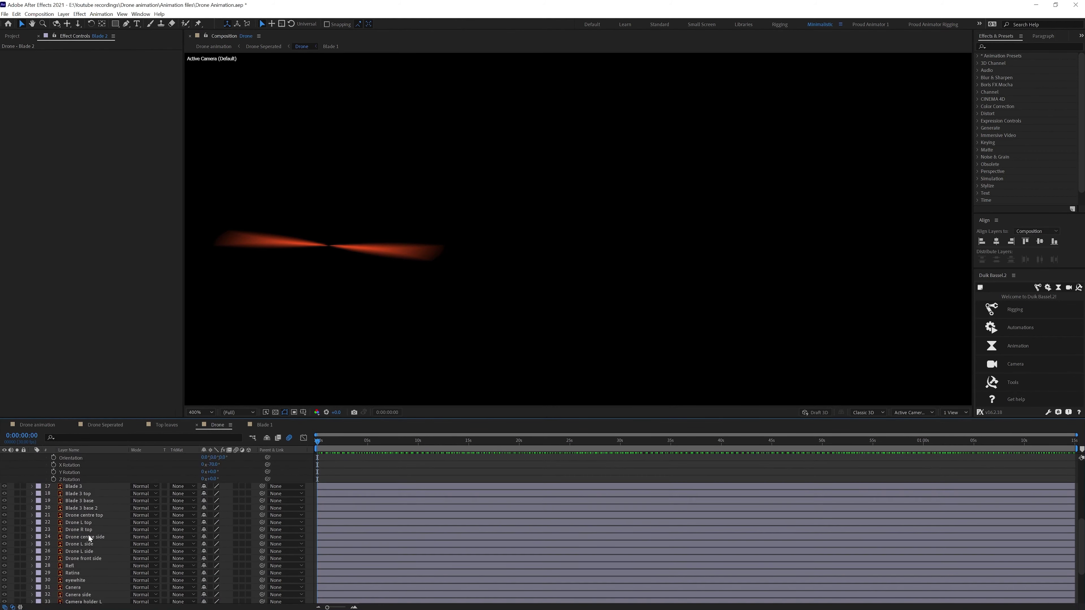
pyautogui.scroll(-2, 521, 240)
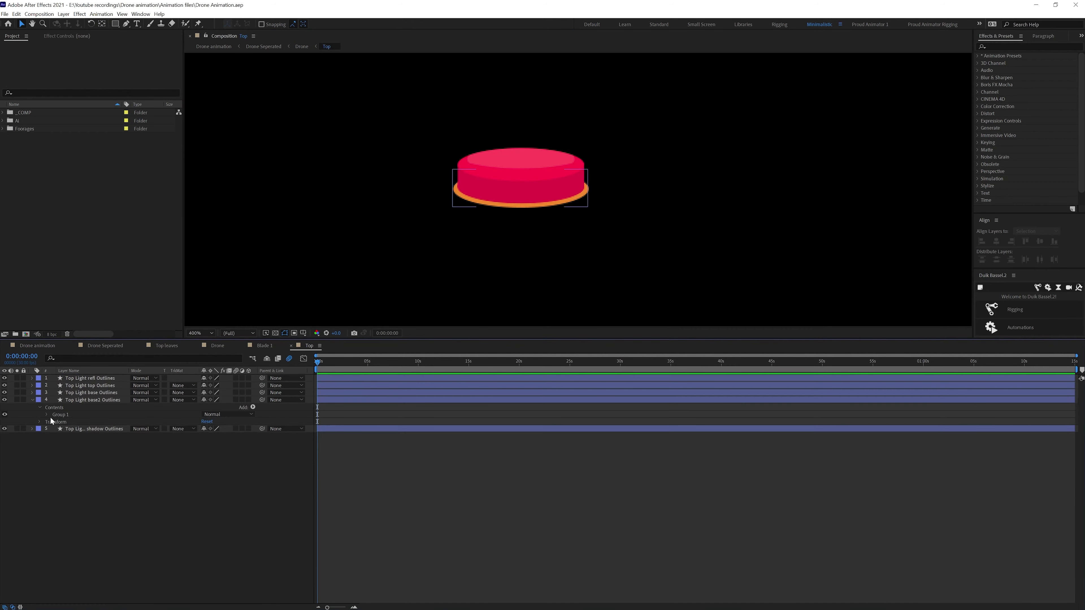
# Add Scale keyframes to the Top Light layers and select the reflection path's vertices.
pyautogui.click(50, 401)
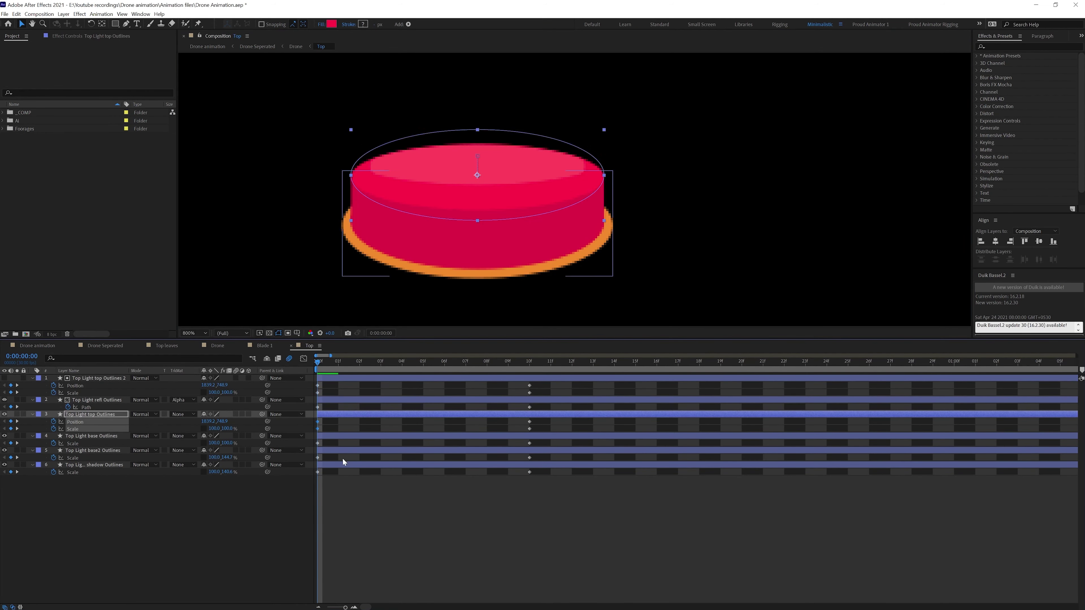
pyautogui.click(330, 416)
pyautogui.moveTo(551, 235); pyautogui.dragTo(457, 178)
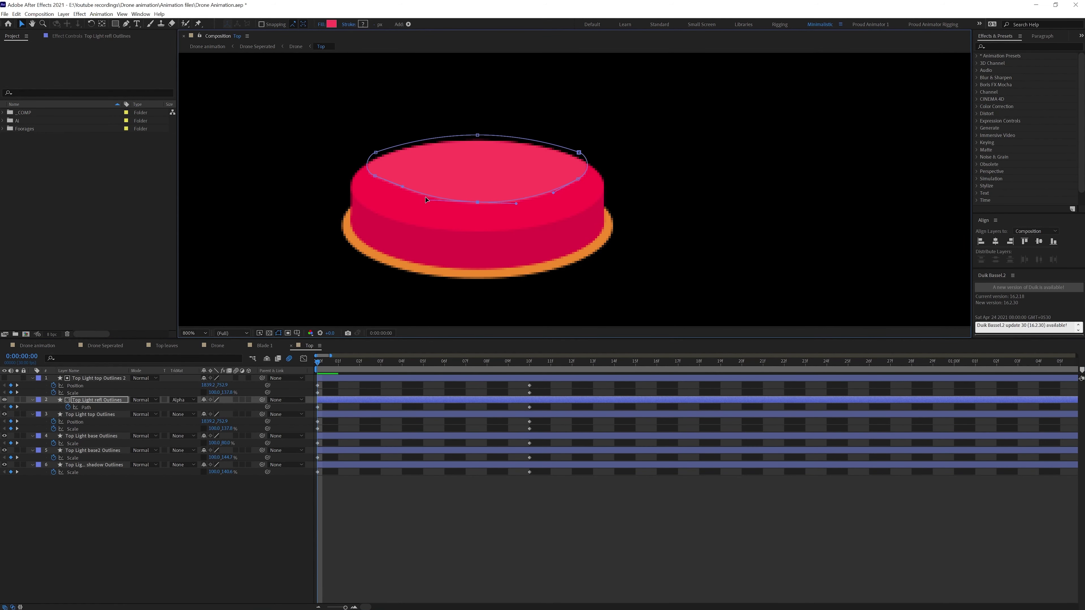
pyautogui.click(957, 273)
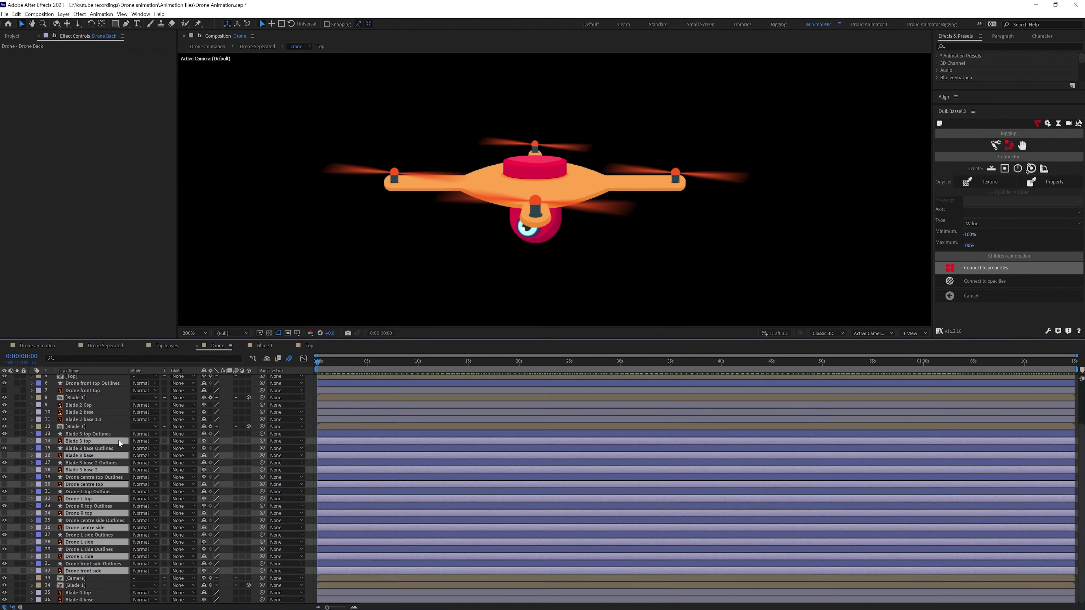
# Rename a drone layer and set its label colour, then select two [Blade 1] layers.
pyautogui.press('Delete')
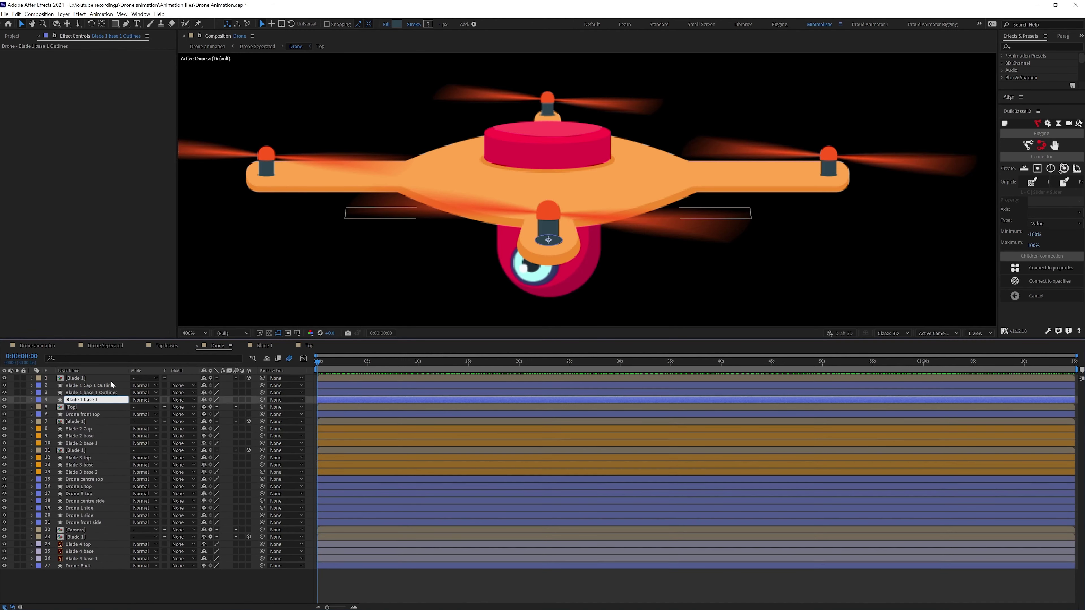
pyautogui.click(32, 393)
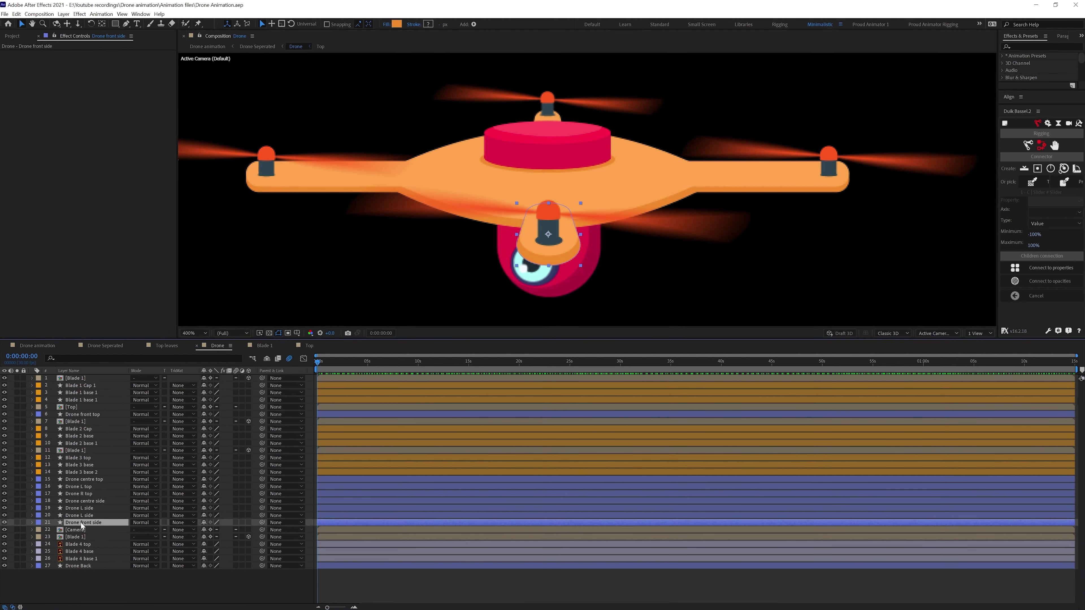
pyautogui.press('Return')
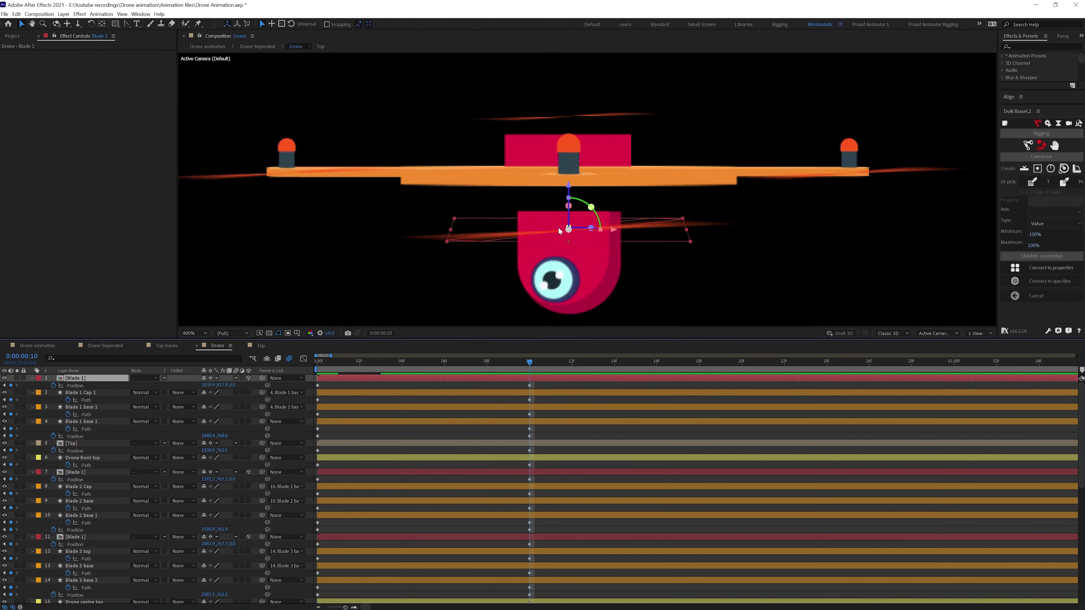
pyautogui.click(106, 532)
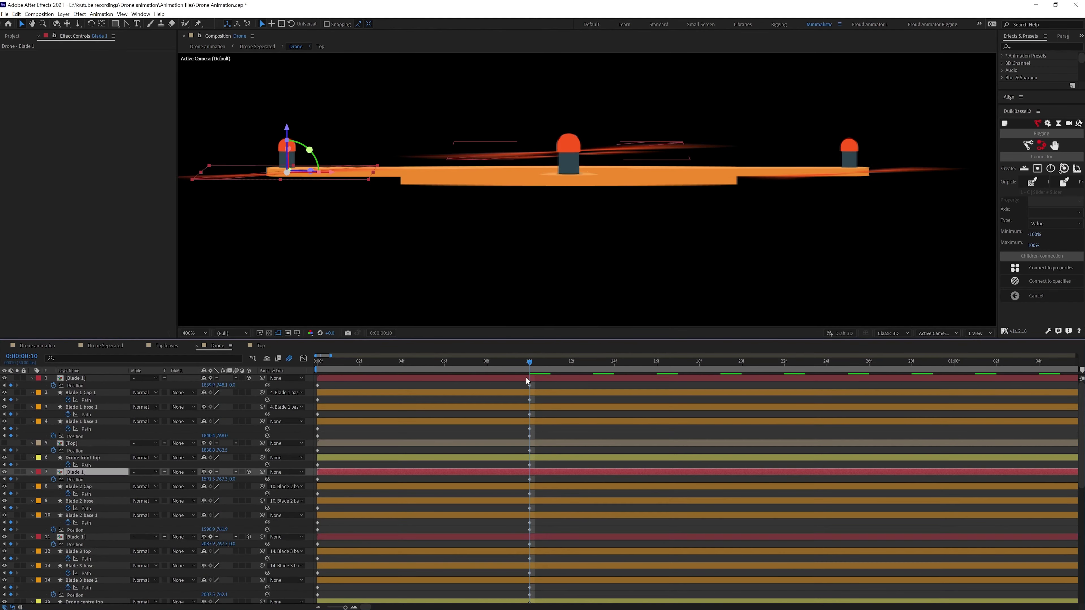
pyautogui.keyDown('ctrl'); pyautogui.click(551, 537); pyautogui.keyUp('ctrl')
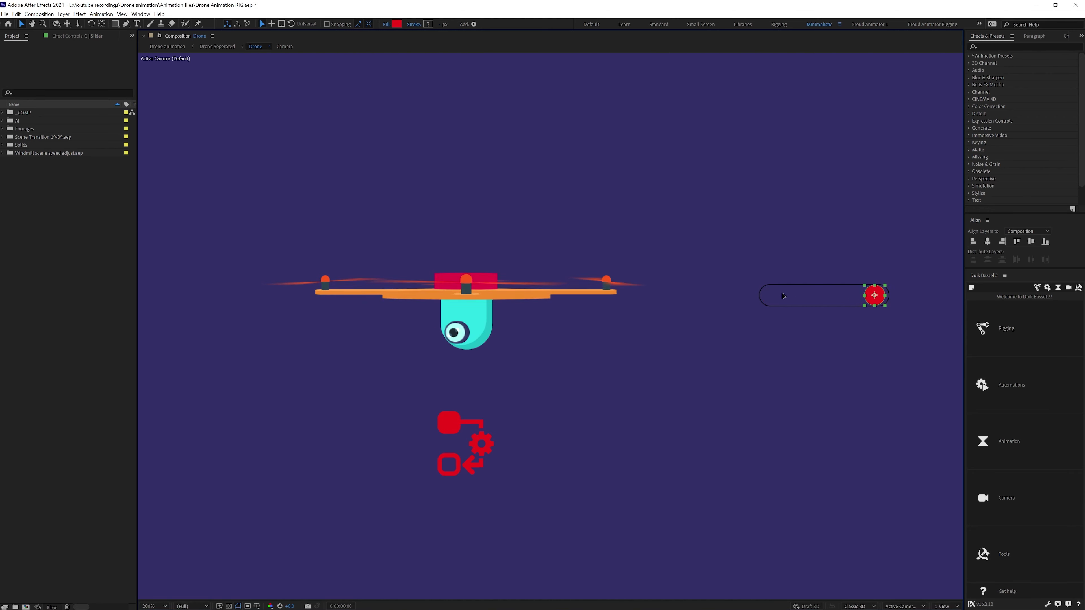
# Slide the rig controller's knob to test the drone slider rig.
pyautogui.moveTo(877, 297); pyautogui.dragTo(803, 296)
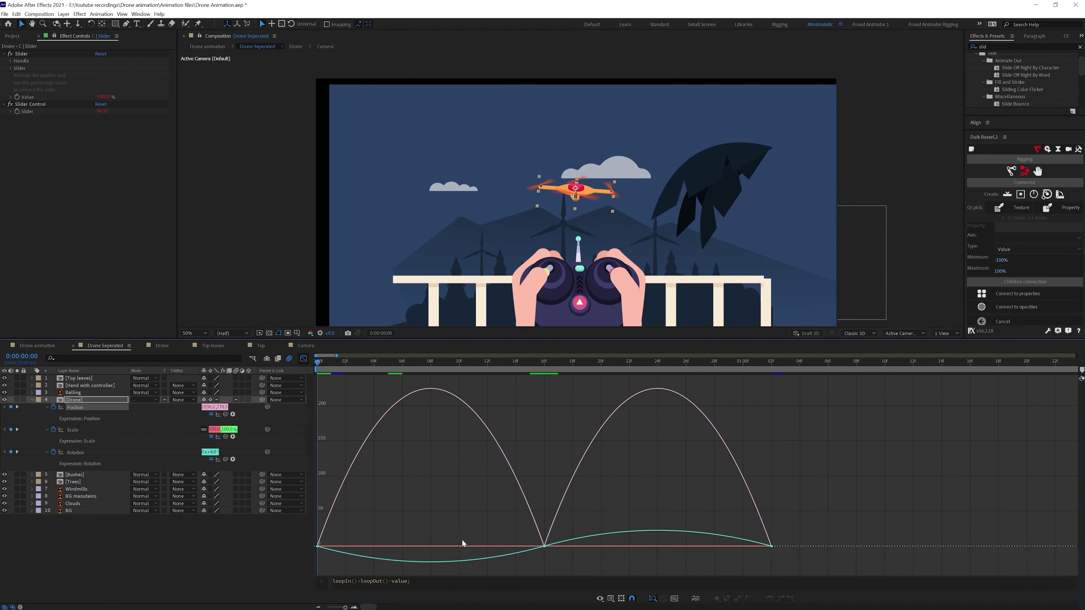
# Nudge the drone's Rotation keyframes two frames later and preview the animation.
pyautogui.click(303, 358)
pyautogui.hotkey('alt', 'Right')
pyautogui.hotkey('alt', 'Right')
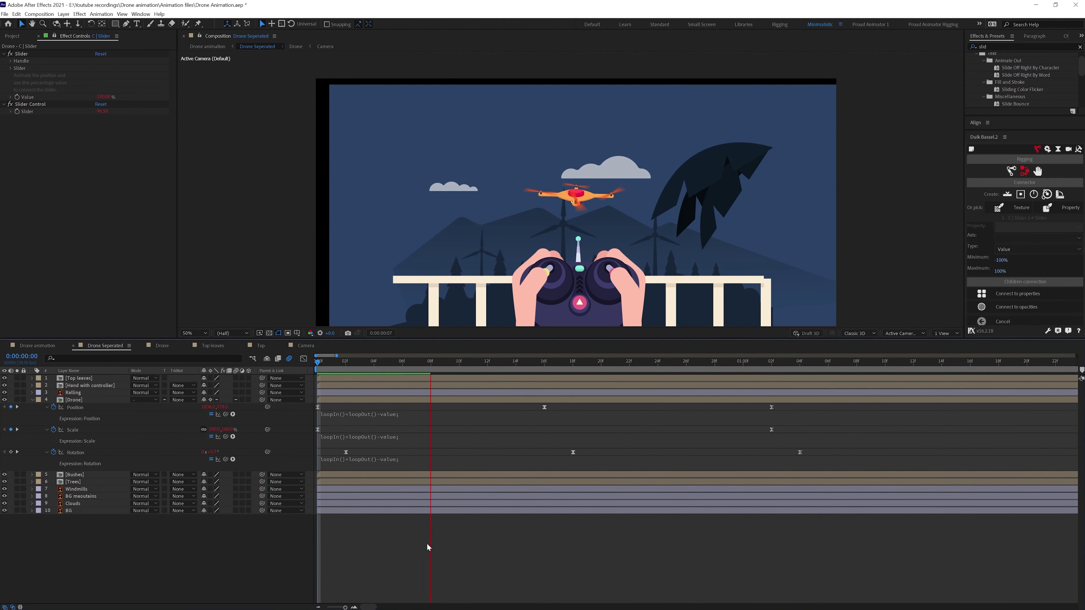
pyautogui.press('u')
pyautogui.press('-')
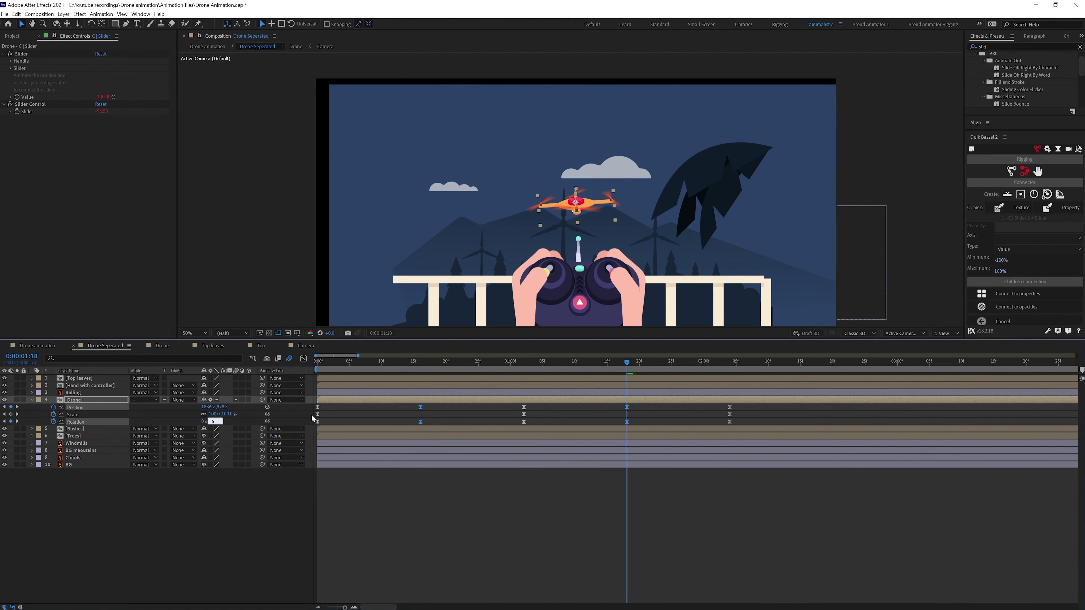
pyautogui.press('-')
# Shift all Rotation keyframes one more frame later, then enter the Drone precomp's slider rig.
pyautogui.click(572, 188)
pyautogui.scroll(2, 570, 188)
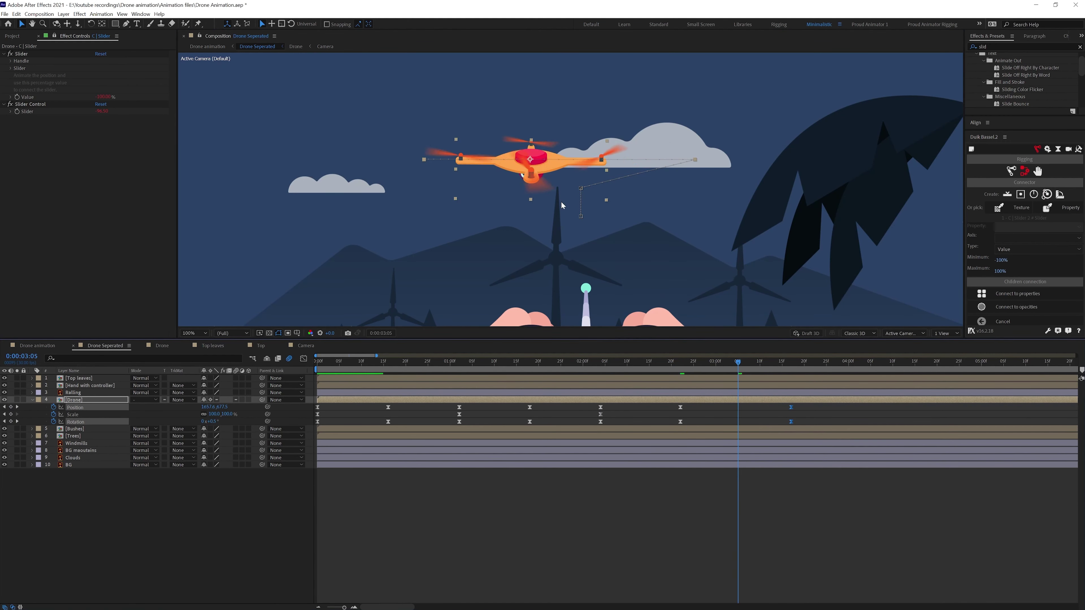
pyautogui.scroll(2, 436, 204)
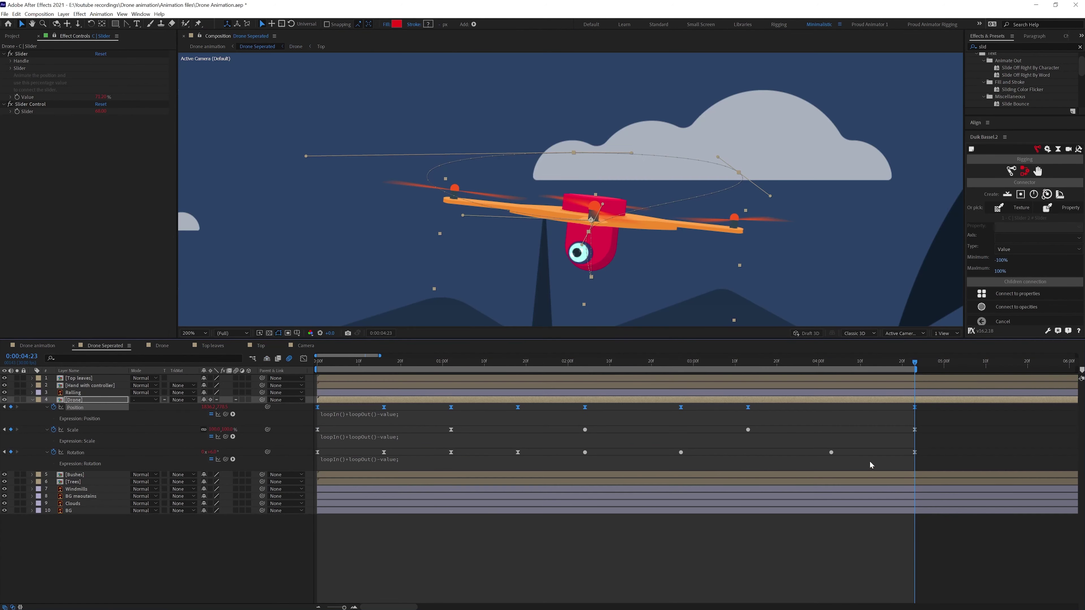
pyautogui.moveTo(933, 445); pyautogui.dragTo(325, 450)
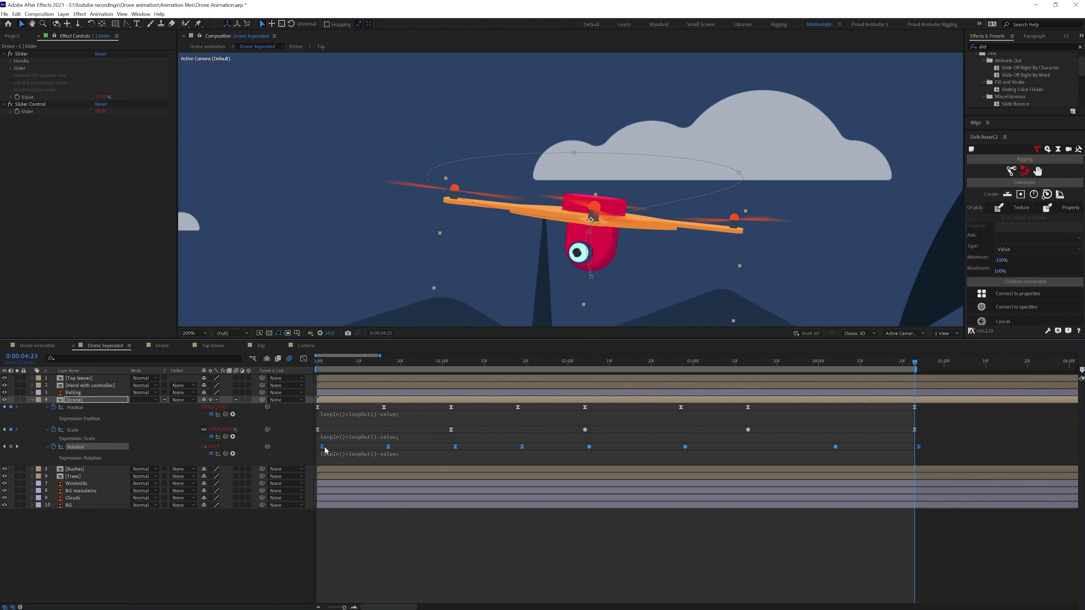
pyautogui.click(333, 364)
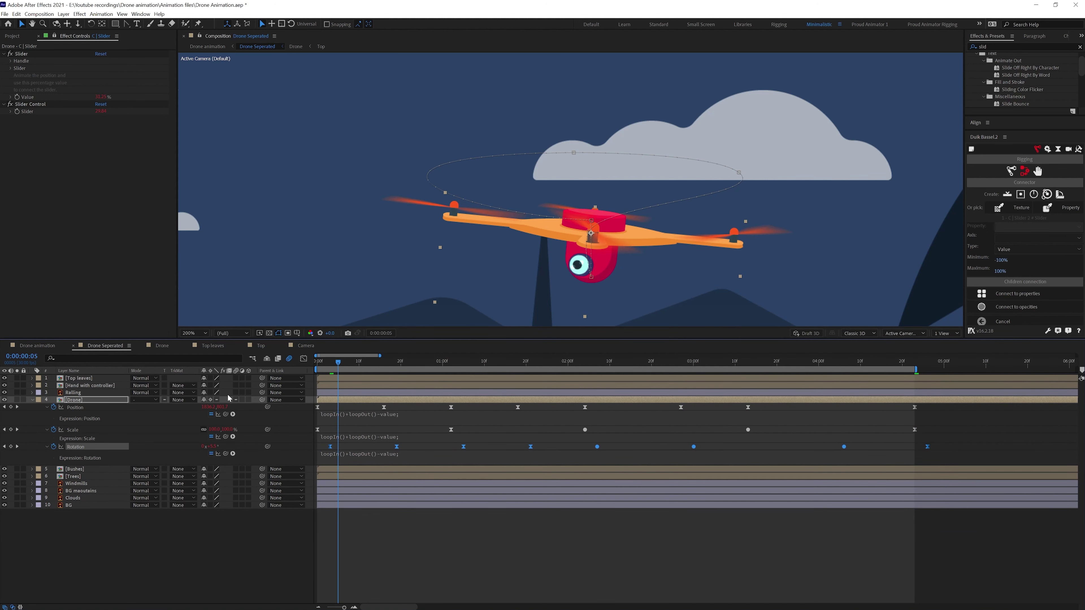
pyautogui.doubleClick(334, 399)
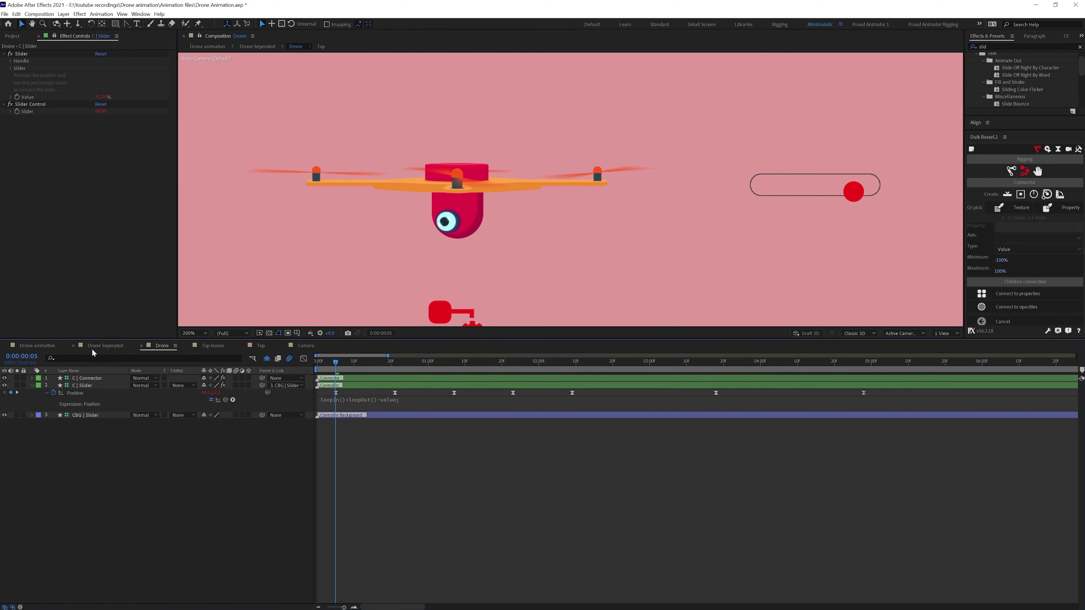
# Return to the Drone Seperated comp.
pyautogui.click(105, 345)
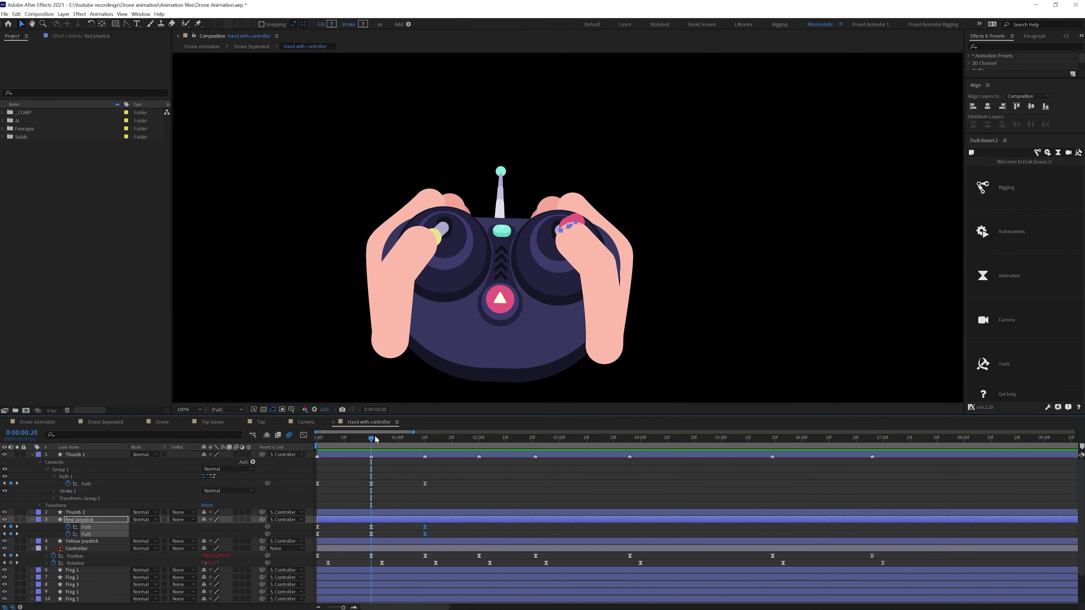
# Scrub to 0:00:03:26 to check the joystick and select all Red joystick Path keyframes.
pyautogui.moveTo(372, 439); pyautogui.dragTo(630, 440)
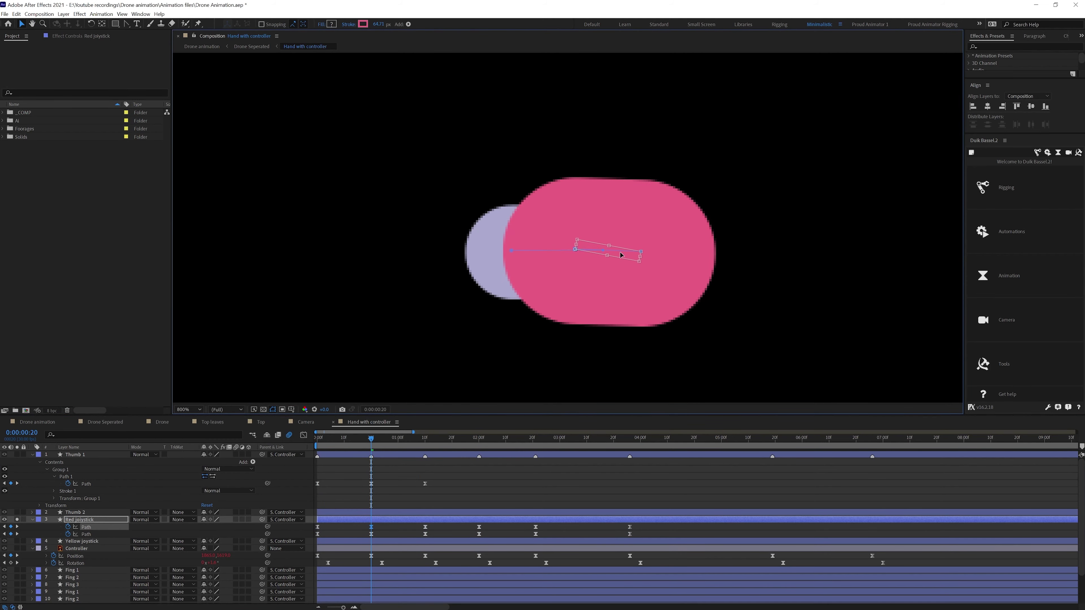
pyautogui.click(94, 528)
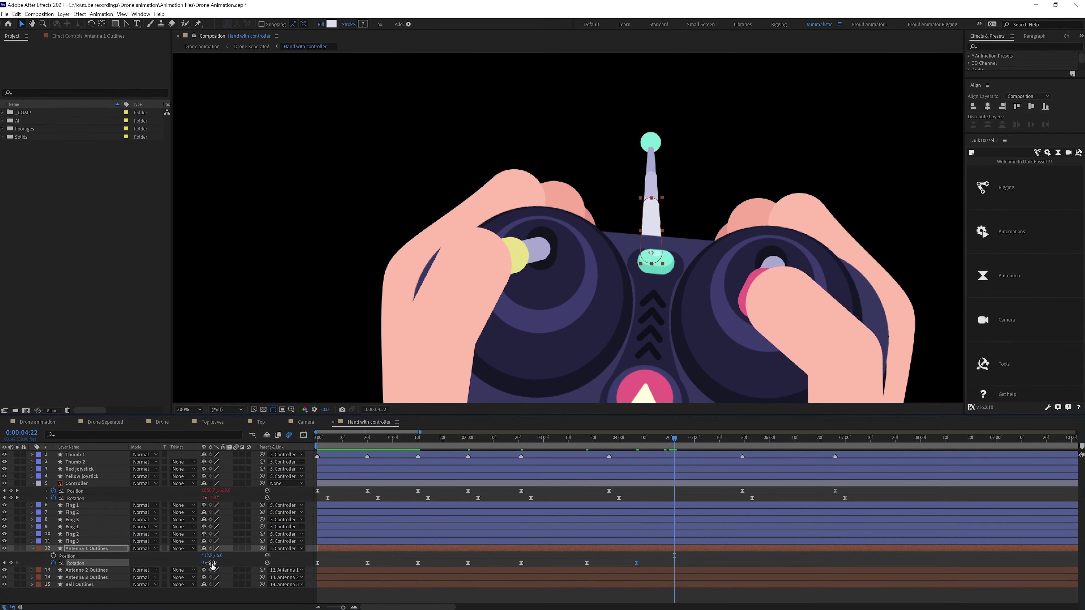
# Set Antenna 1's Rotation to -12° and give it a looping loopIn()+loopOut()-value expression.
pyautogui.press('space')
pyautogui.press('space')
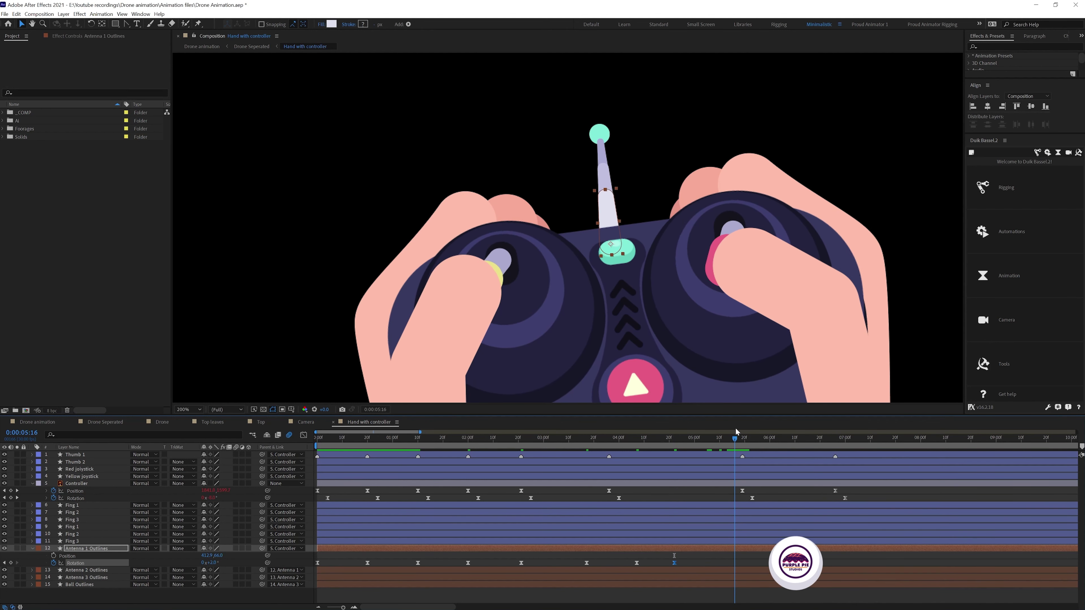
pyautogui.click(215, 563)
pyautogui.press('Return')
pyautogui.press('space')
pyautogui.press('space')
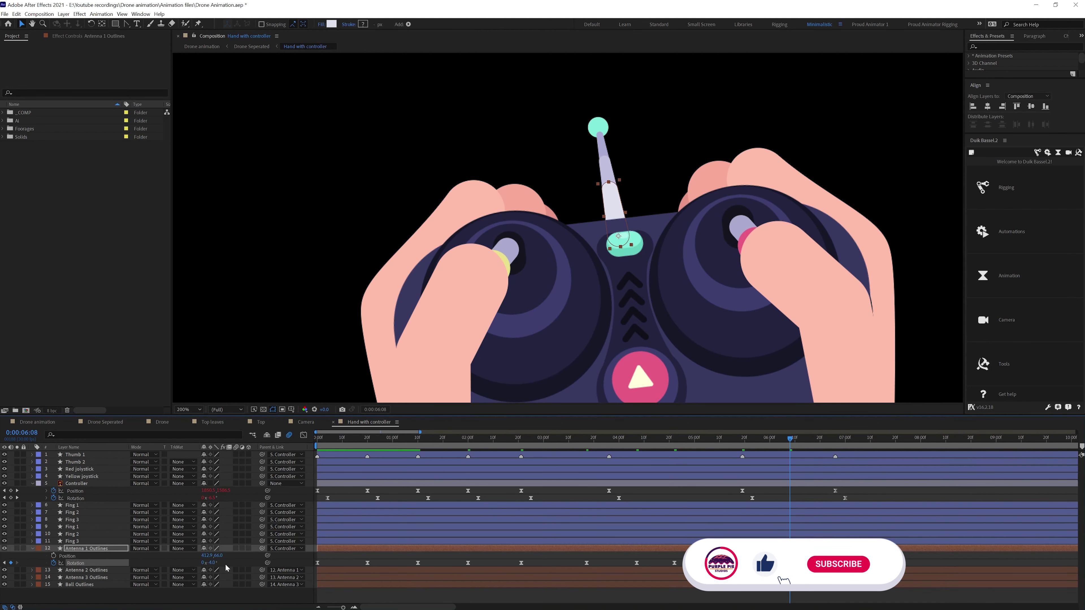
pyautogui.press('k')
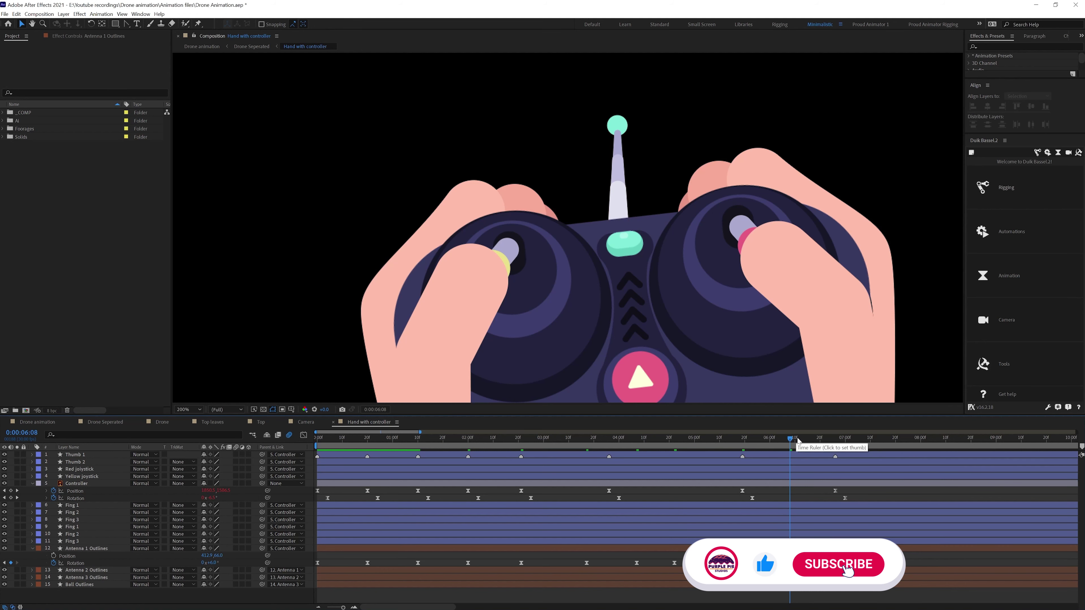
pyautogui.click(328, 565)
pyautogui.press('r')
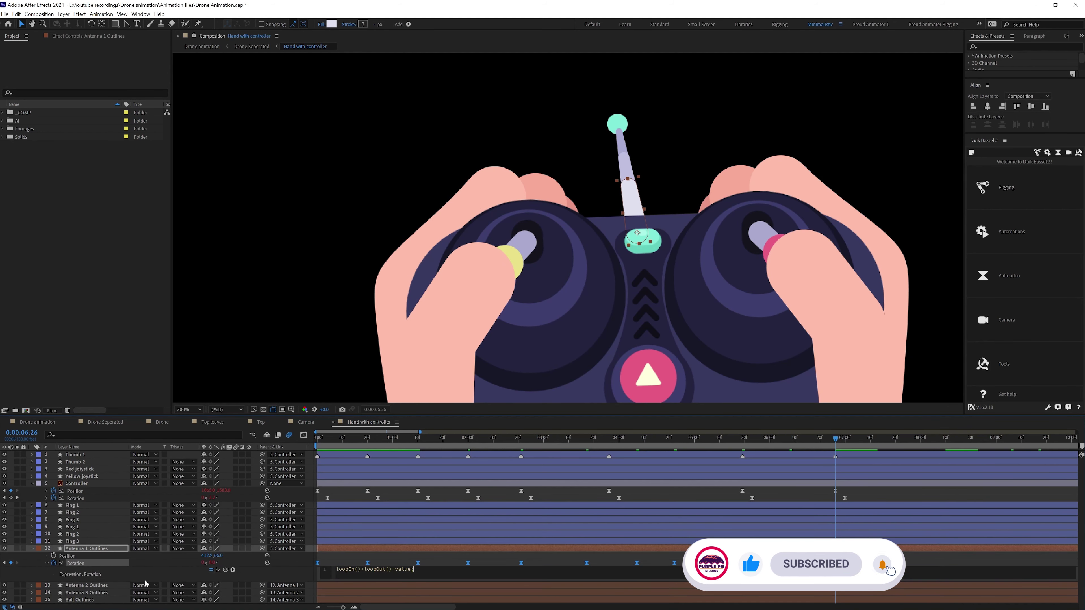
# Offset the Antenna 2, Antenna 3 and Ball Rotation keyframes for follow-through, then preview.
pyautogui.click(86, 563)
pyautogui.keyDown('shift'); pyautogui.click(79, 577); pyautogui.keyUp('shift')
pyautogui.press('r')
pyautogui.press('Home')
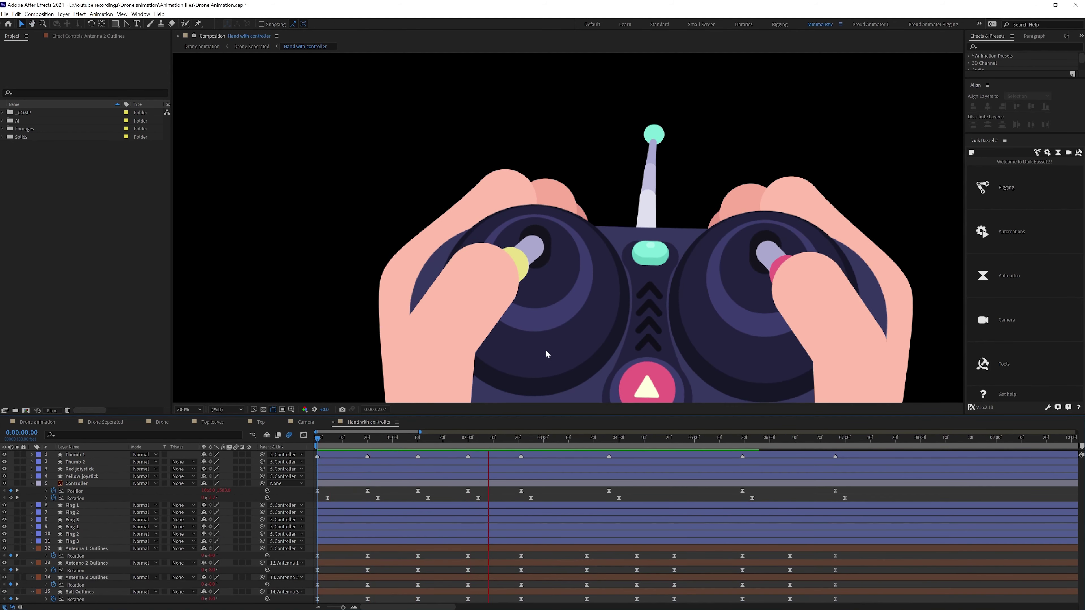
pyautogui.moveTo(847, 568); pyautogui.dragTo(396, 591)
pyautogui.scroll(5, 353, 603)
pyautogui.press('space')
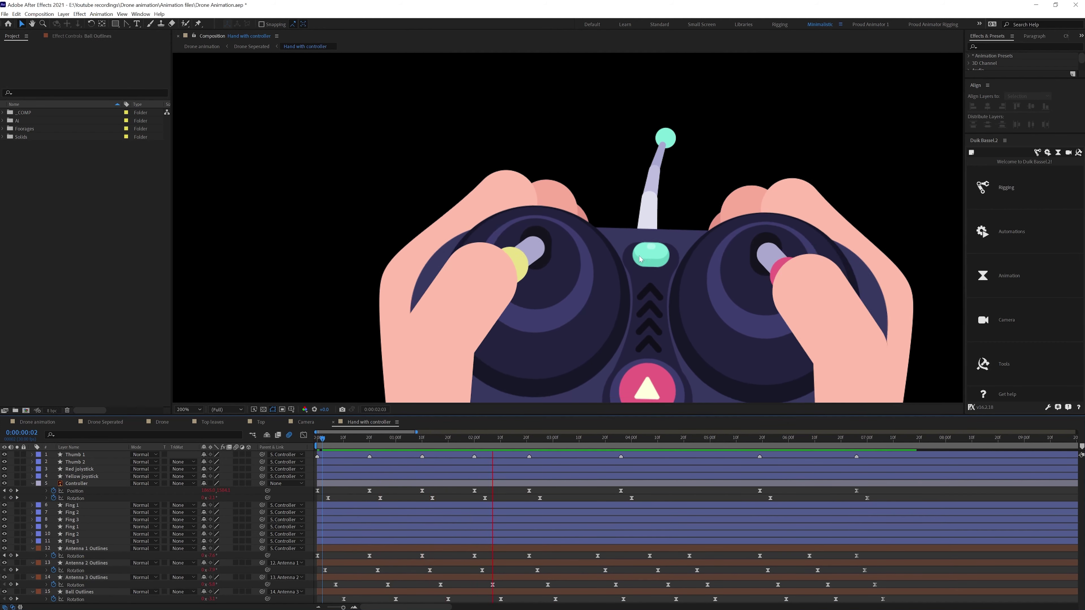